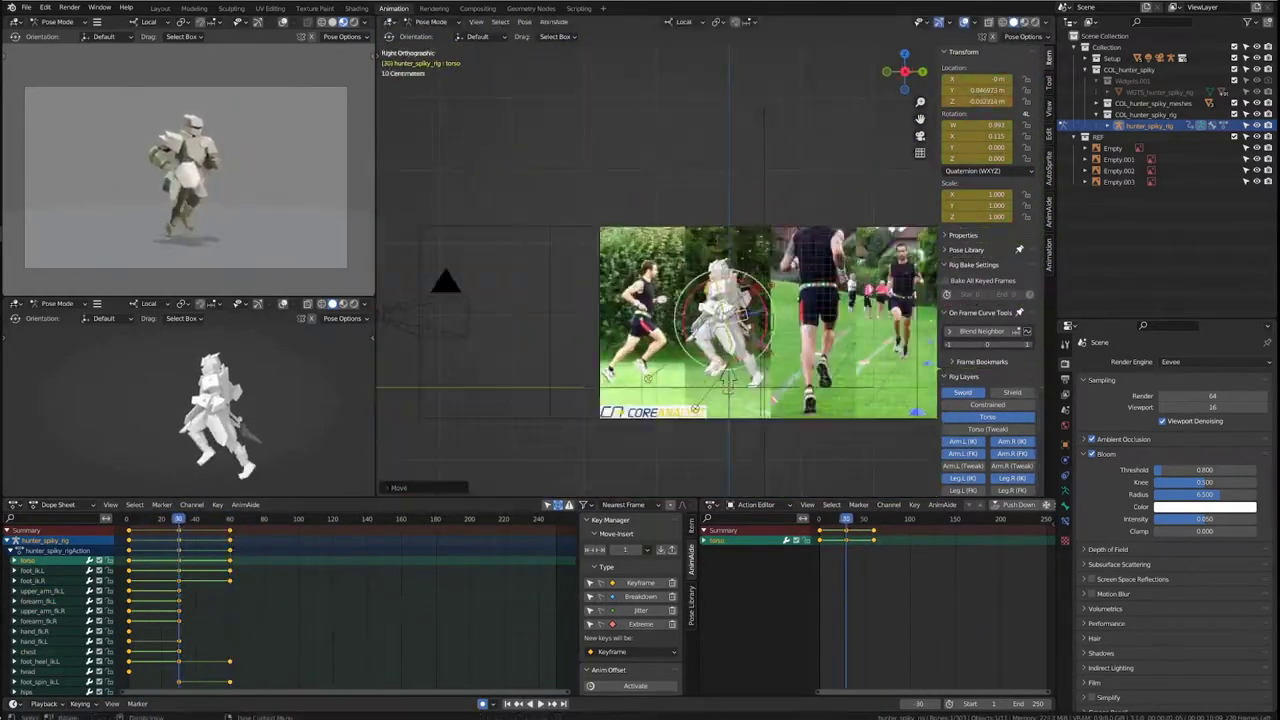
- Copy the knight's current pose so it can be pasted further along the timeline
{"action": "scroll", "coordinate": [991, 333], "scroll_direction": "down", "scroll_amount": 3}
{"action": "key", "text": "ctrl+c"}
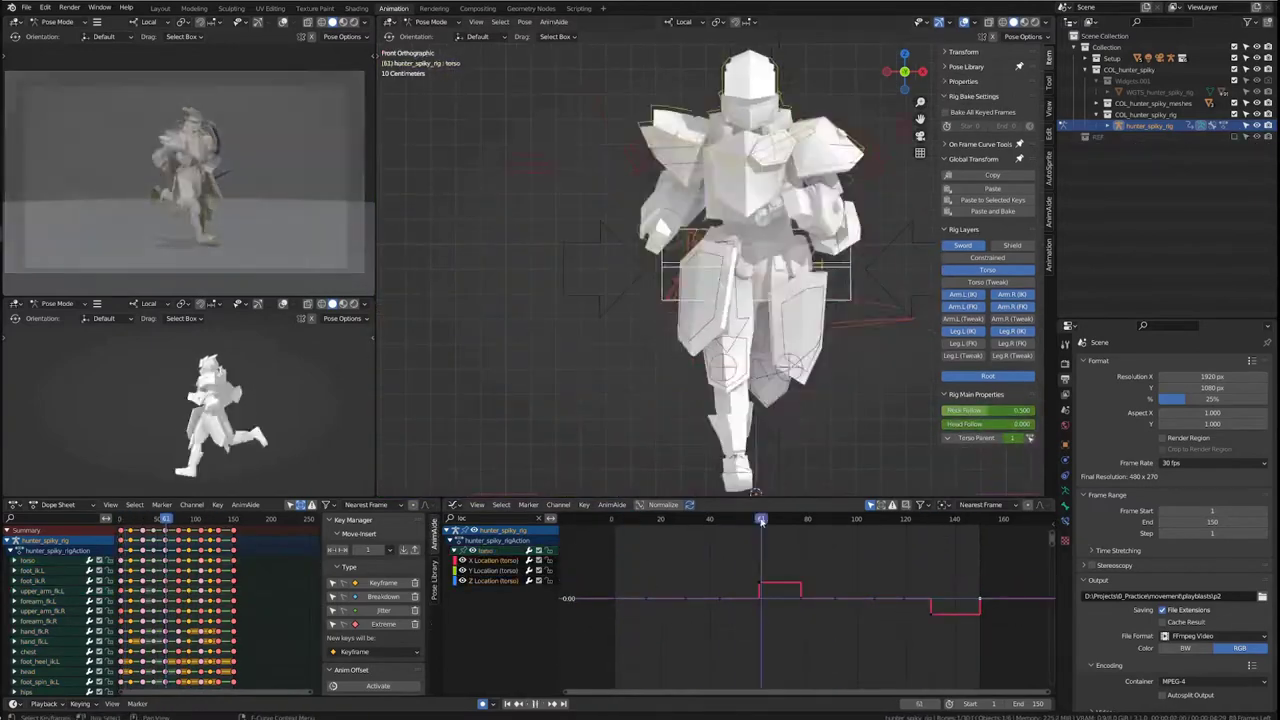
- Start shifting the selected keys in time in the Graph Editor
{"action": "key", "text": "g"}
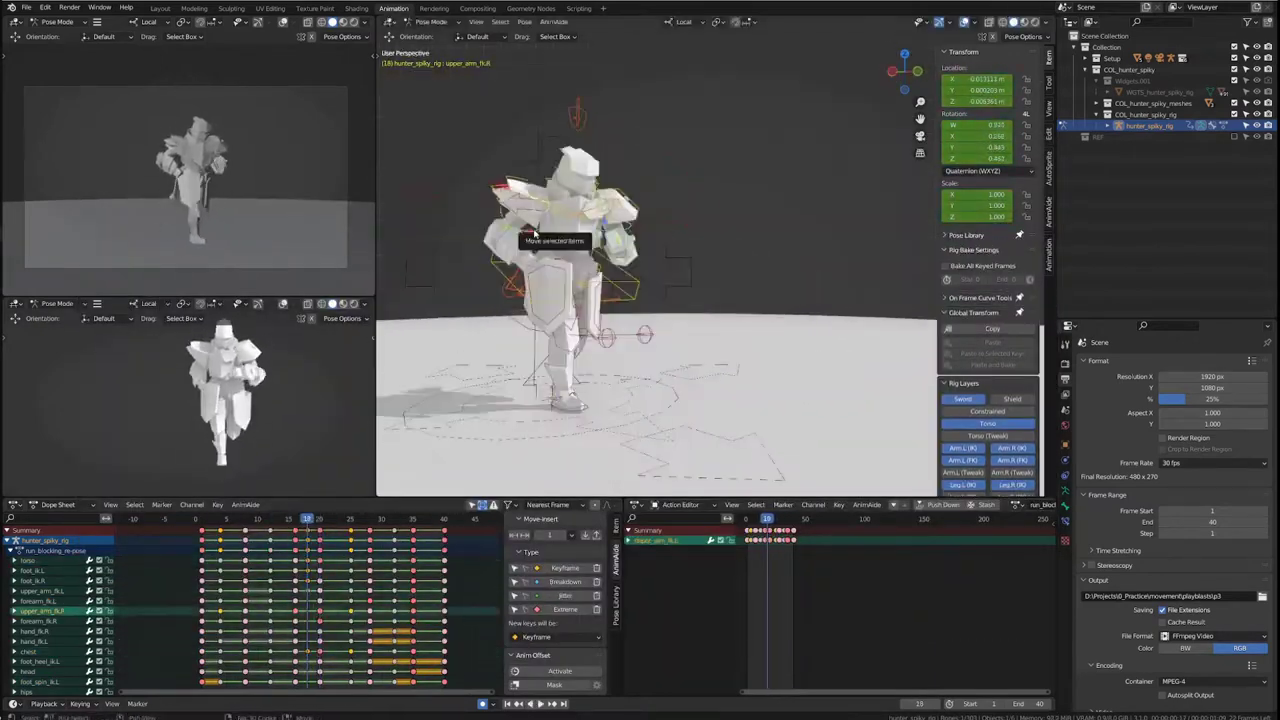
- Scrub the run forward to frame 27
{"action": "left_click_drag", "start_coordinate": [313, 537], "coordinate": [363, 534]}
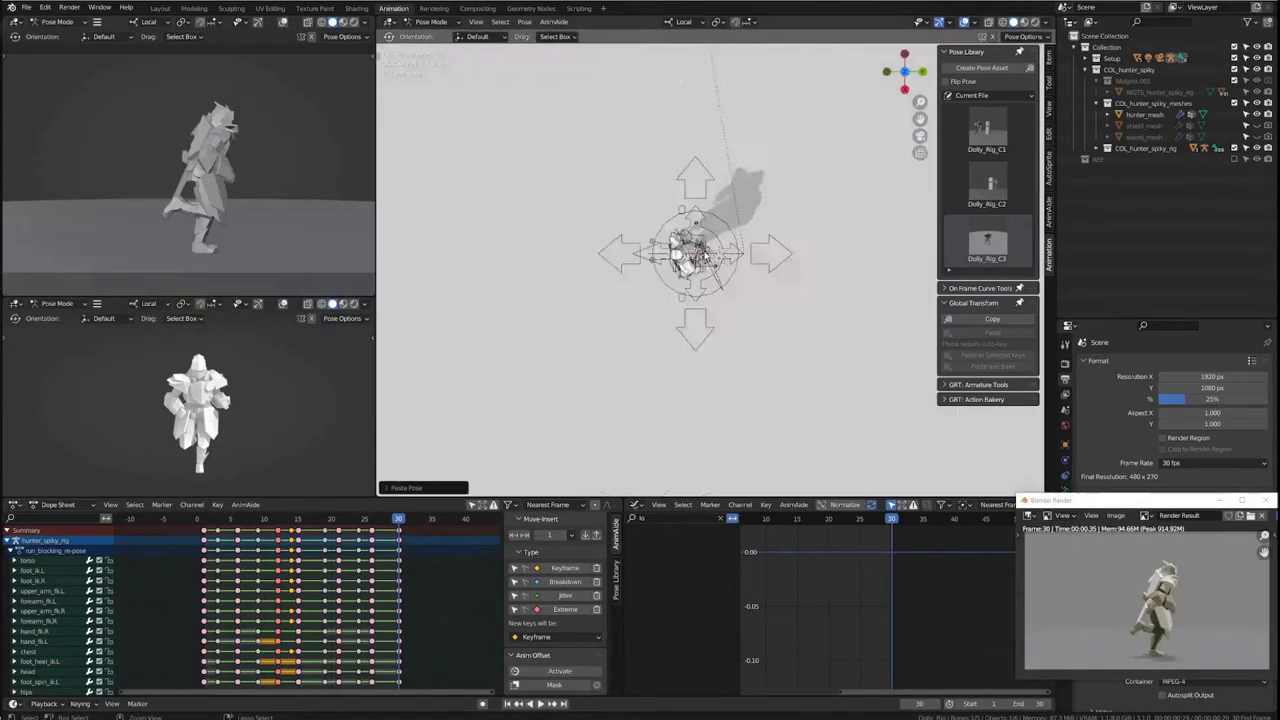
- Play the run, pause to inspect the pose, and confirm and key the new sword-hook rotation
{"action": "key", "text": "space"}
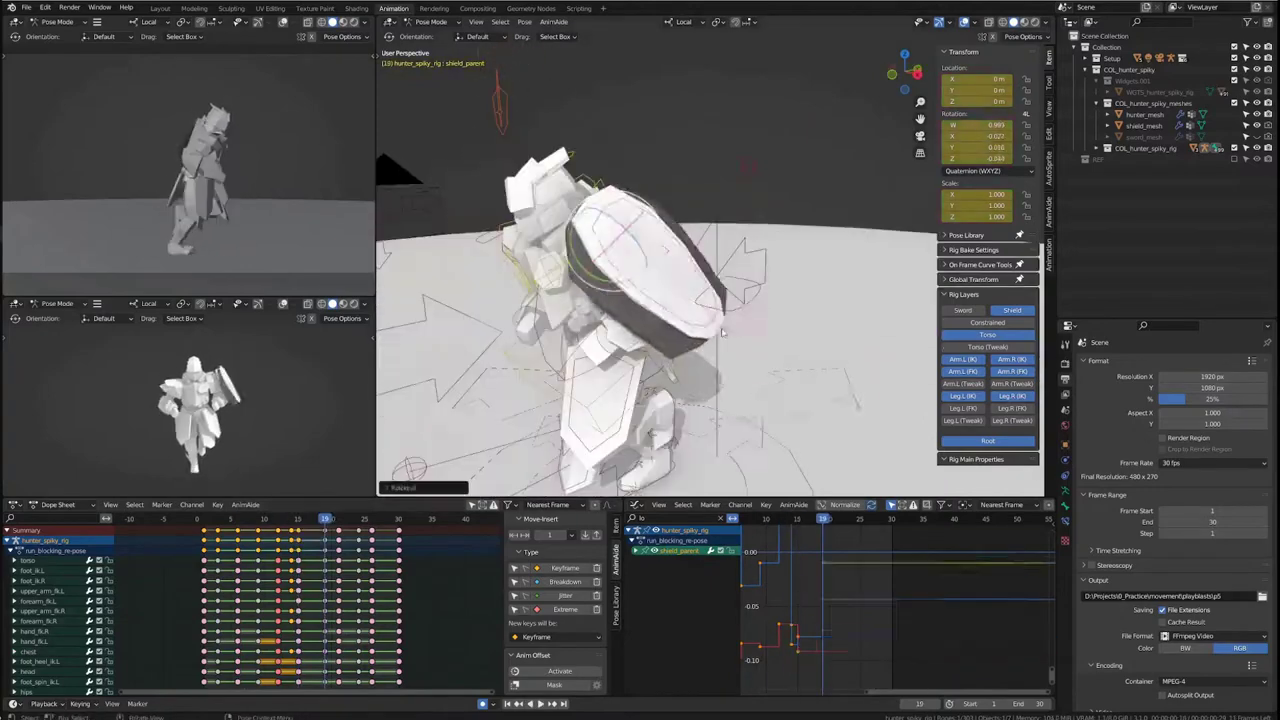
{"action": "key", "text": "space"}
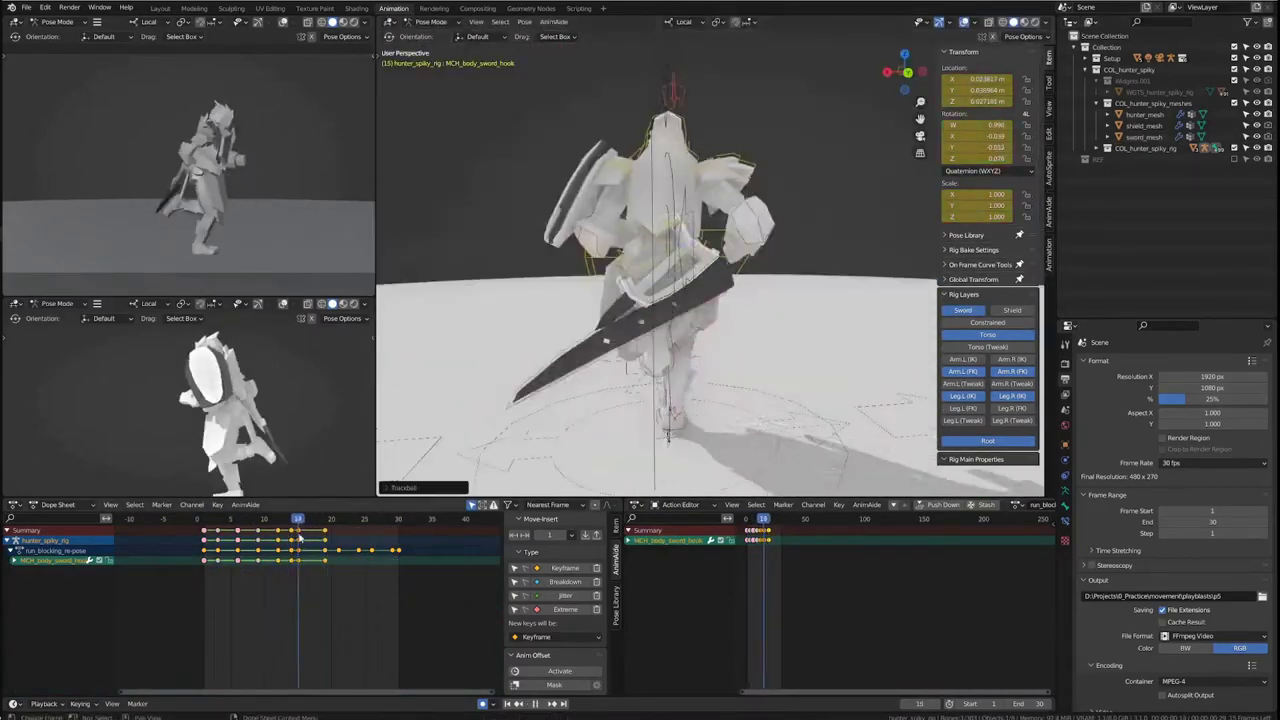
{"action": "left_click", "coordinate": [656, 370]}
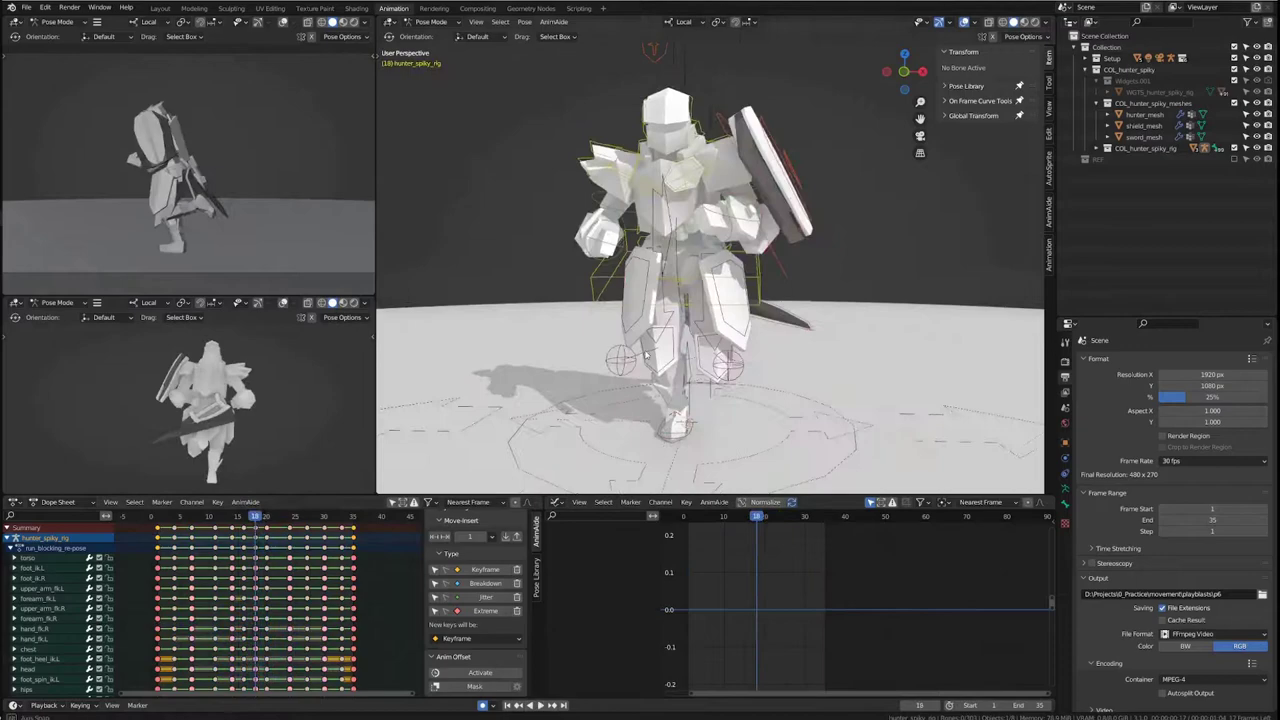
- From the right-side view, shift the Z Quaternion Rotation keys half a frame earlier
{"action": "key", "text": "KP_3"}
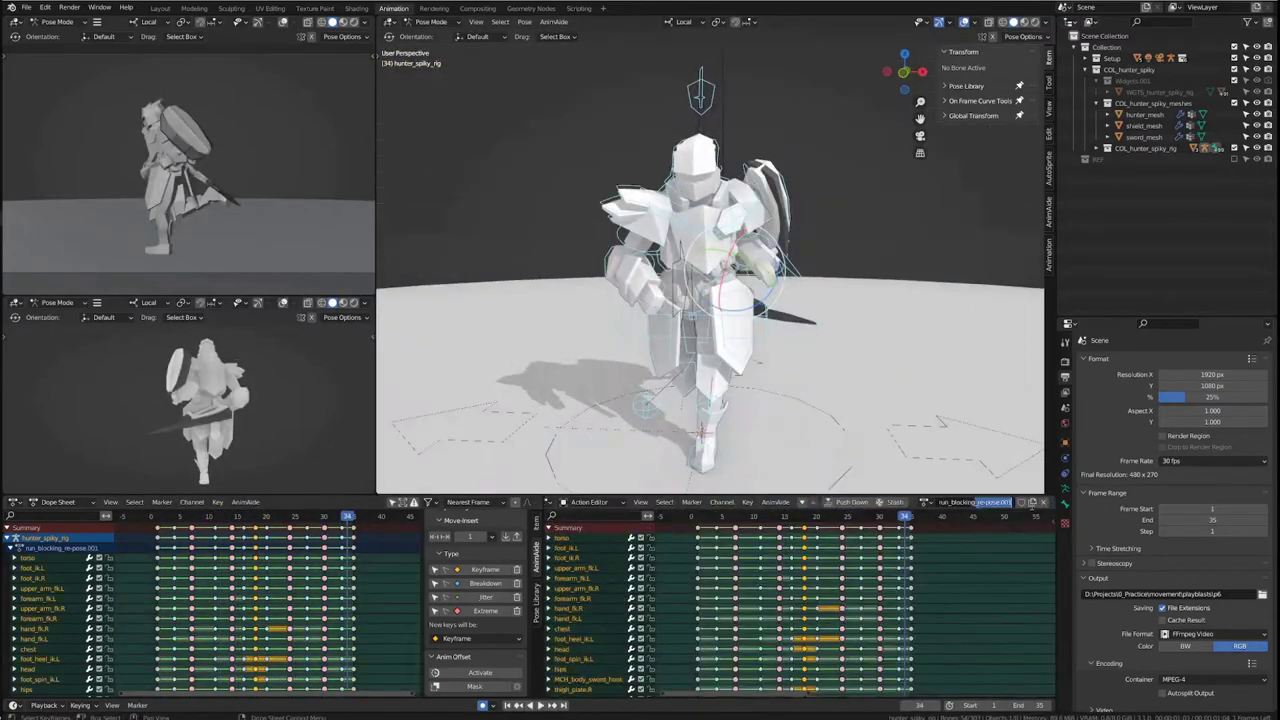
{"action": "left_click", "coordinate": [600, 618]}
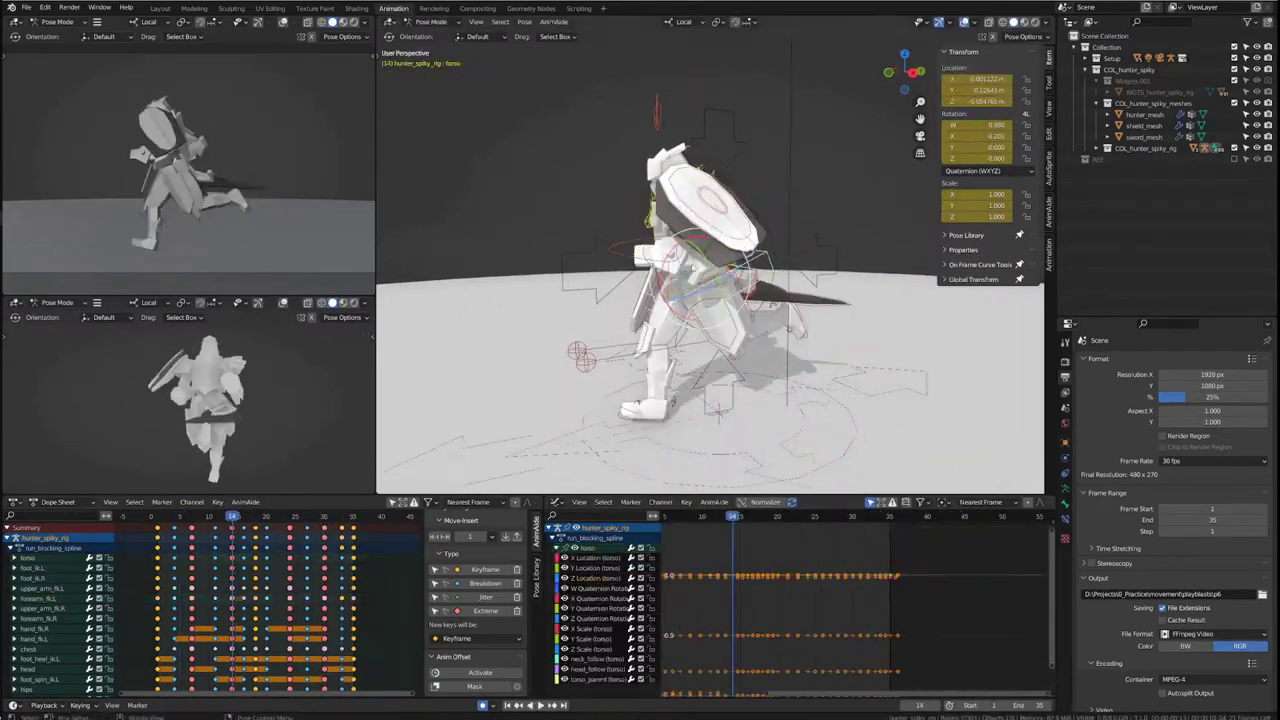
{"action": "left_click", "coordinate": [290, 518]}
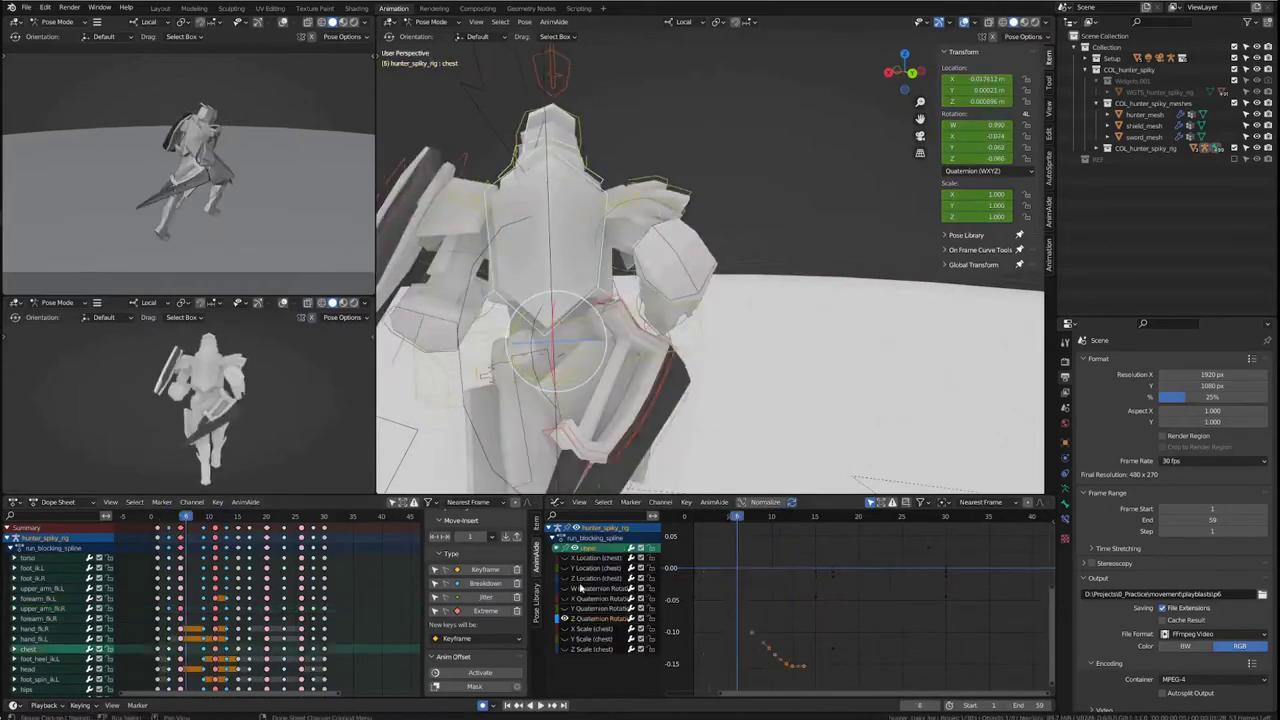
{"action": "left_click", "coordinate": [757, 570]}
{"action": "key", "text": "Right"}
{"action": "key", "text": "Right"}
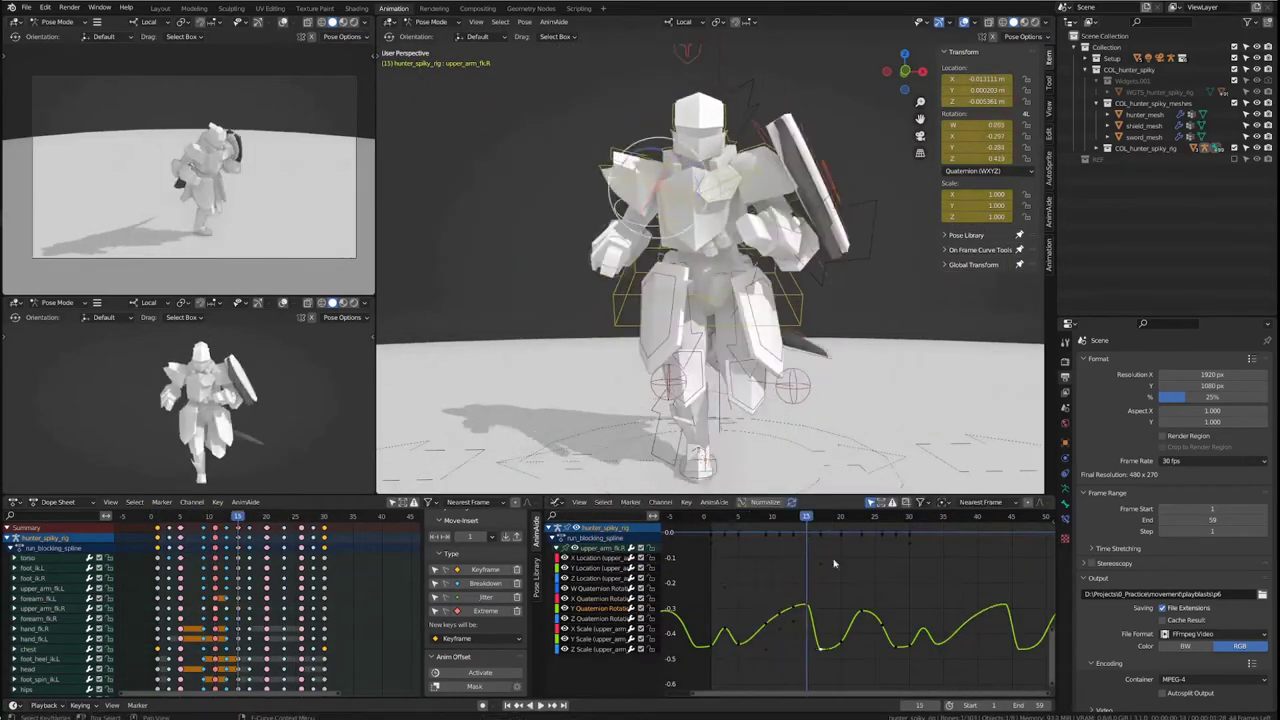
- Select the torso bone with the curve tools side panel showing, replaying the run
{"action": "left_click", "coordinate": [705, 265]}
{"action": "key", "text": "Escape"}
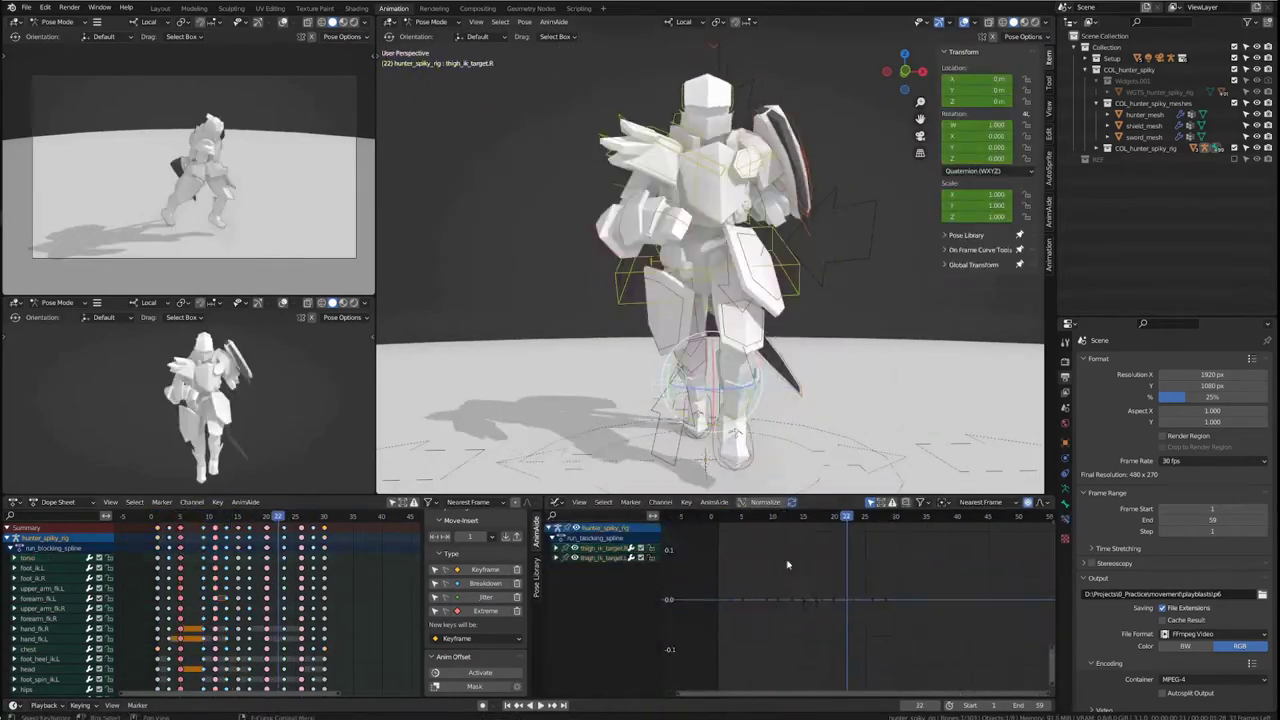
{"action": "key", "text": "n"}
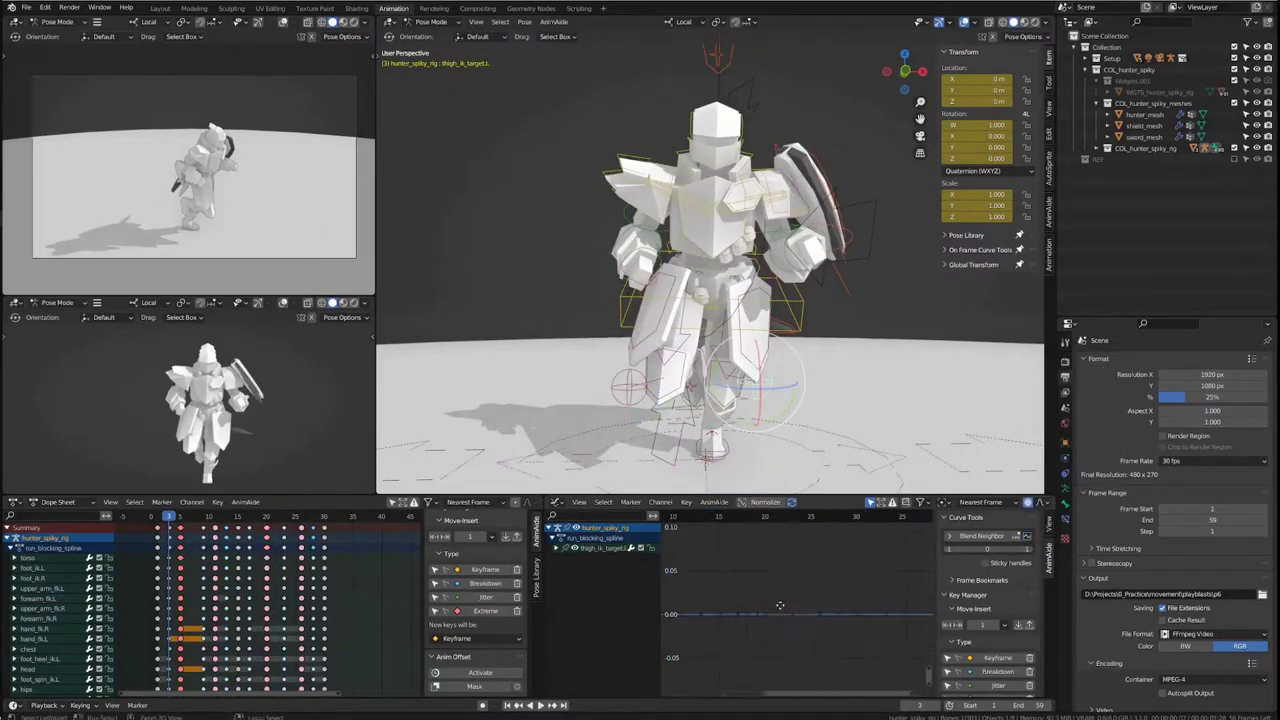
{"action": "key", "text": "space"}
{"action": "left_click", "coordinate": [480, 672]}
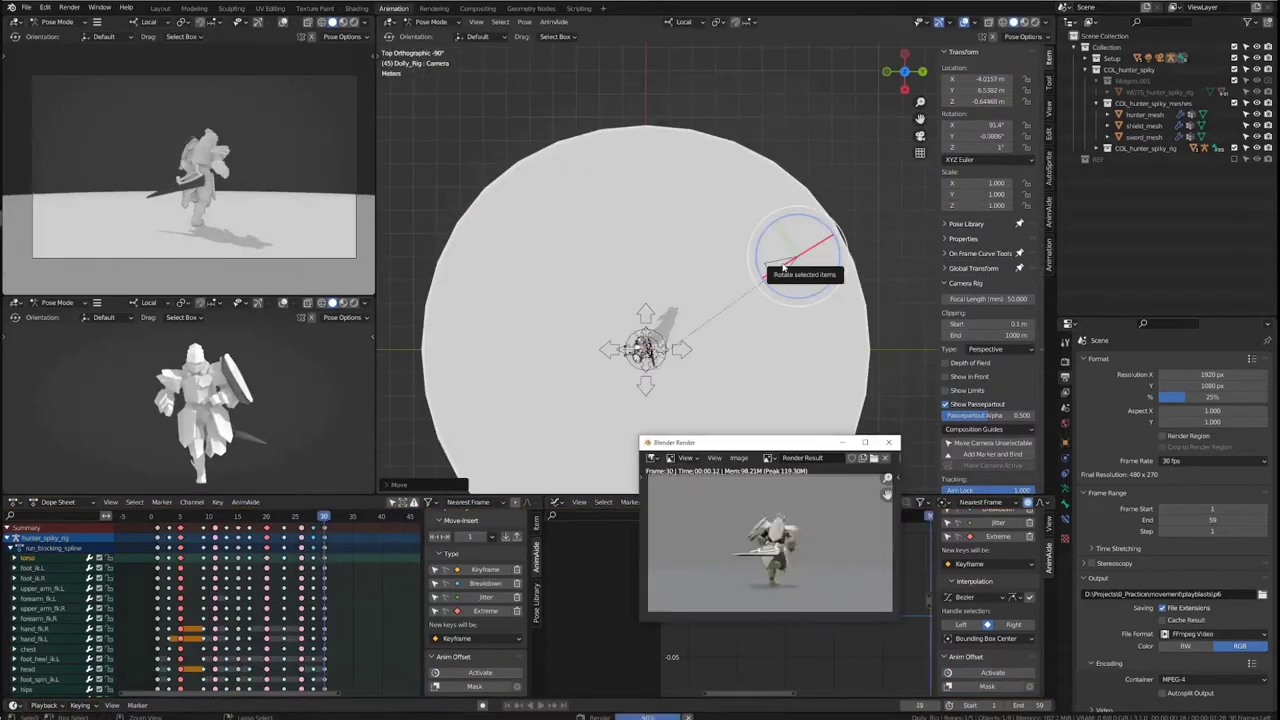
- Play back the run and zoom the viewport in on the knight
{"action": "key", "text": "space"}
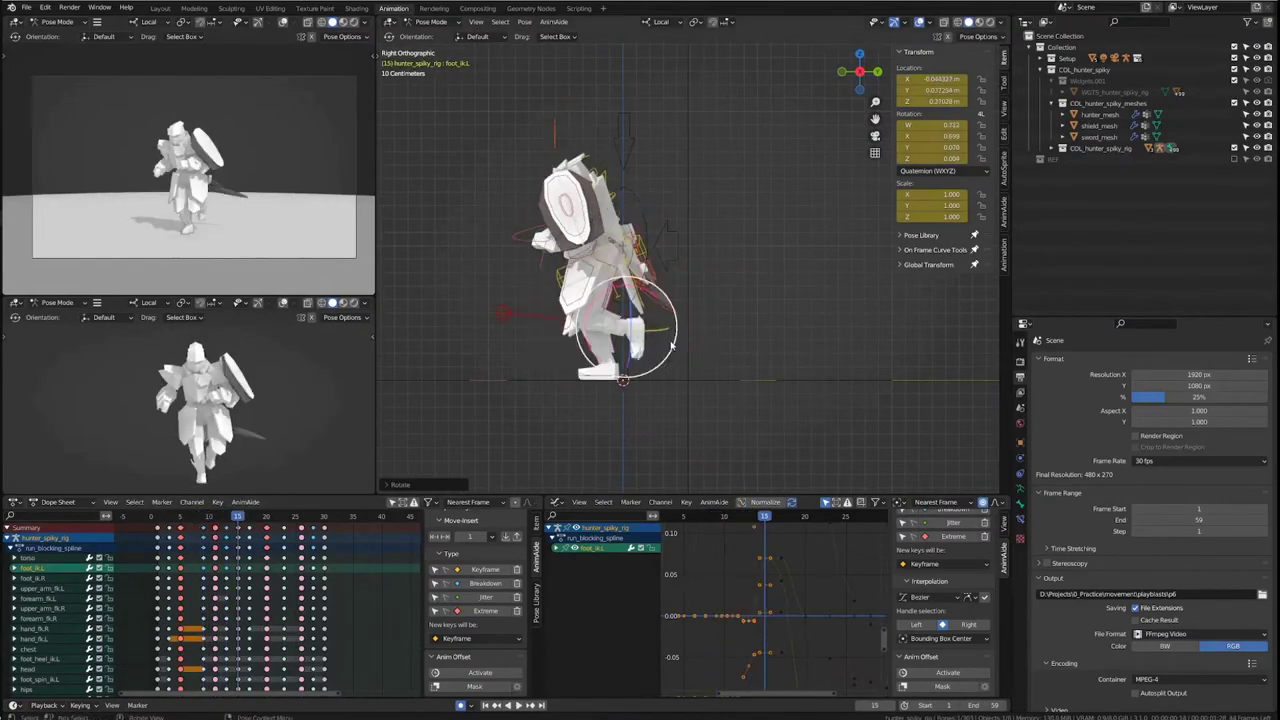
{"action": "scroll", "coordinate": [598, 350], "scroll_direction": "up", "scroll_amount": 5}
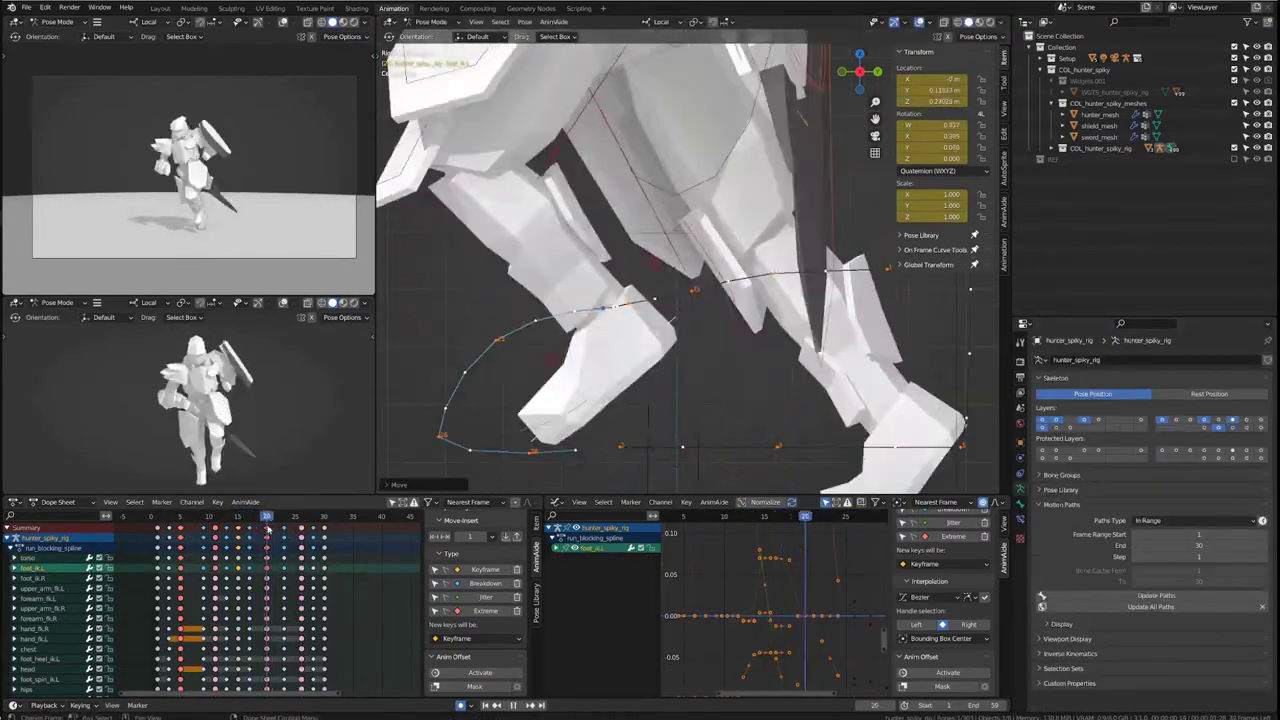
{"action": "scroll", "coordinate": [598, 350], "scroll_direction": "up", "scroll_amount": 3}
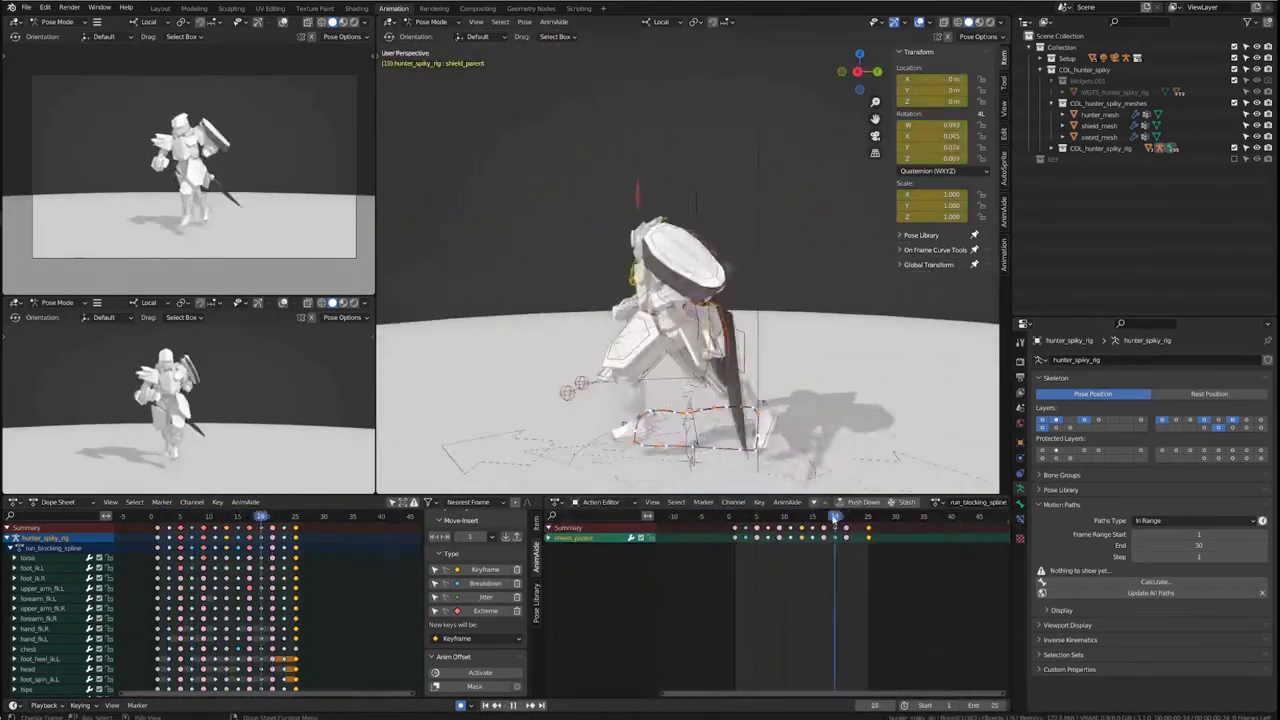
- Show the animation curves, play the run, render a playblast, then close the video player
{"action": "key", "text": "ctrl+Tab"}
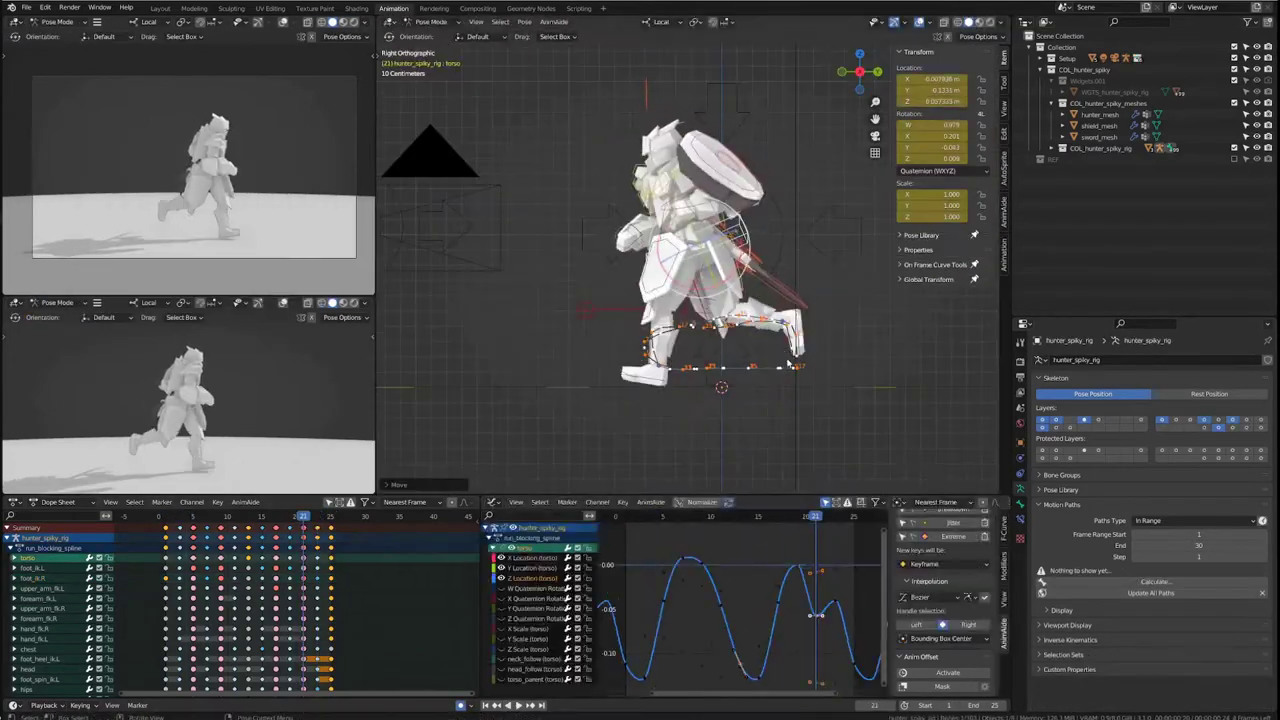
{"action": "key", "text": "space"}
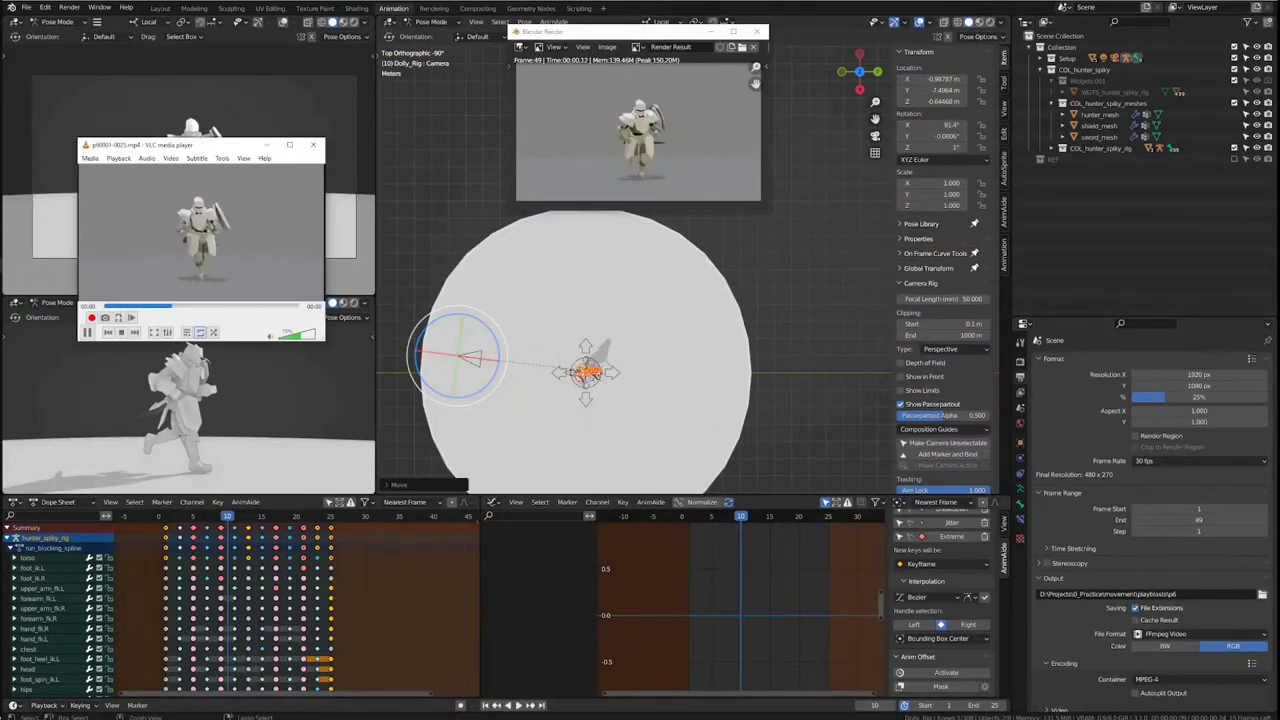
{"action": "key", "text": "Return"}
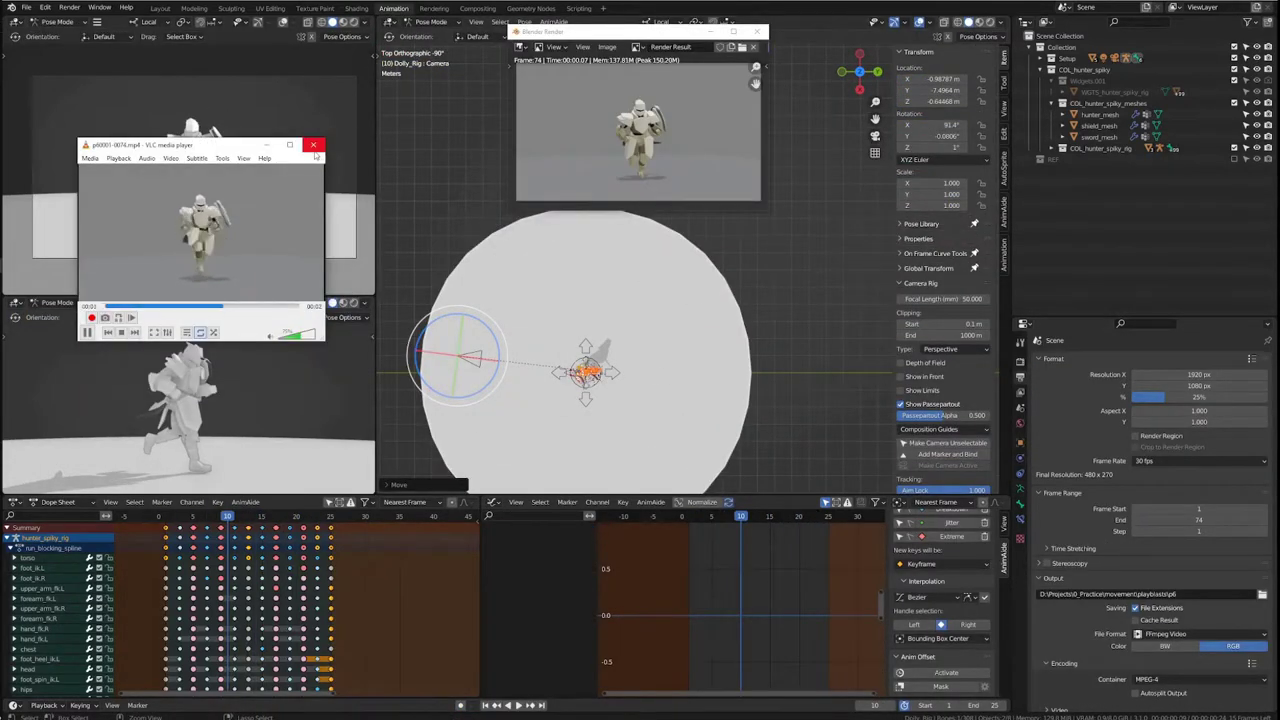
{"action": "left_click", "coordinate": [313, 145]}
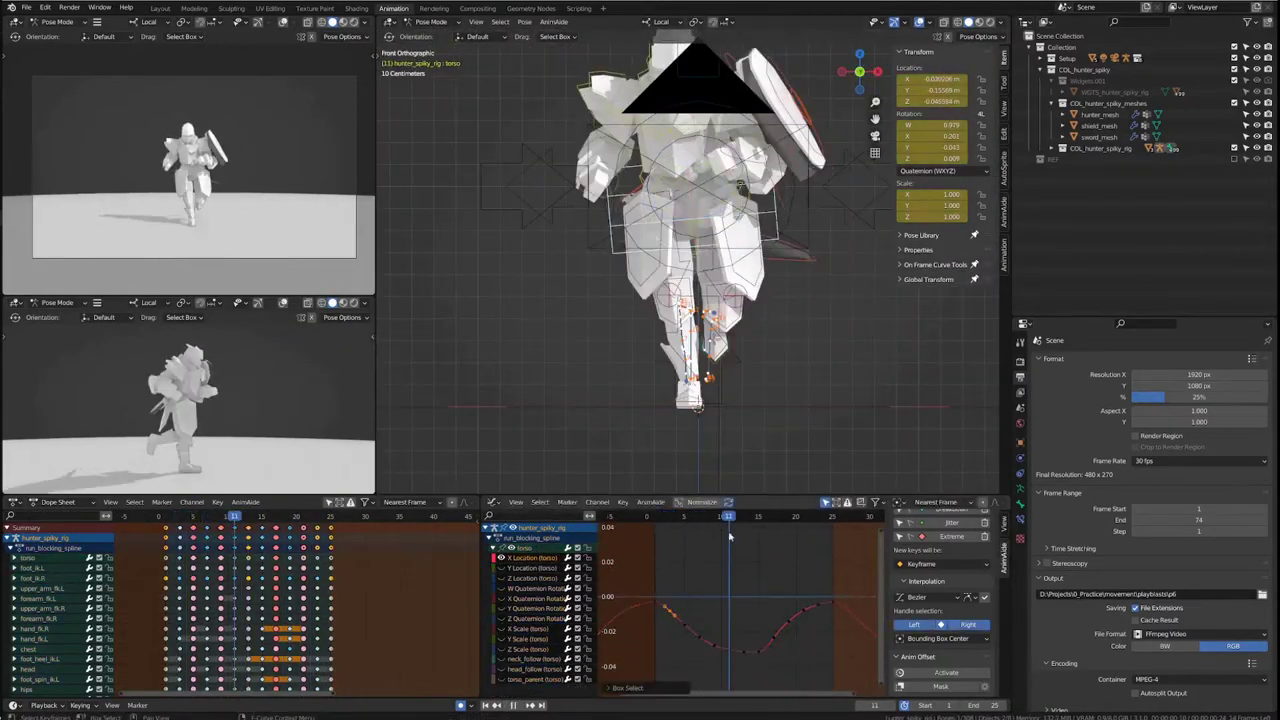
- Scrub the run across frames 6, 8, 21 and 3 to review the upper-body motion
{"action": "left_click_drag", "start_coordinate": [729, 537], "coordinate": [697, 530]}
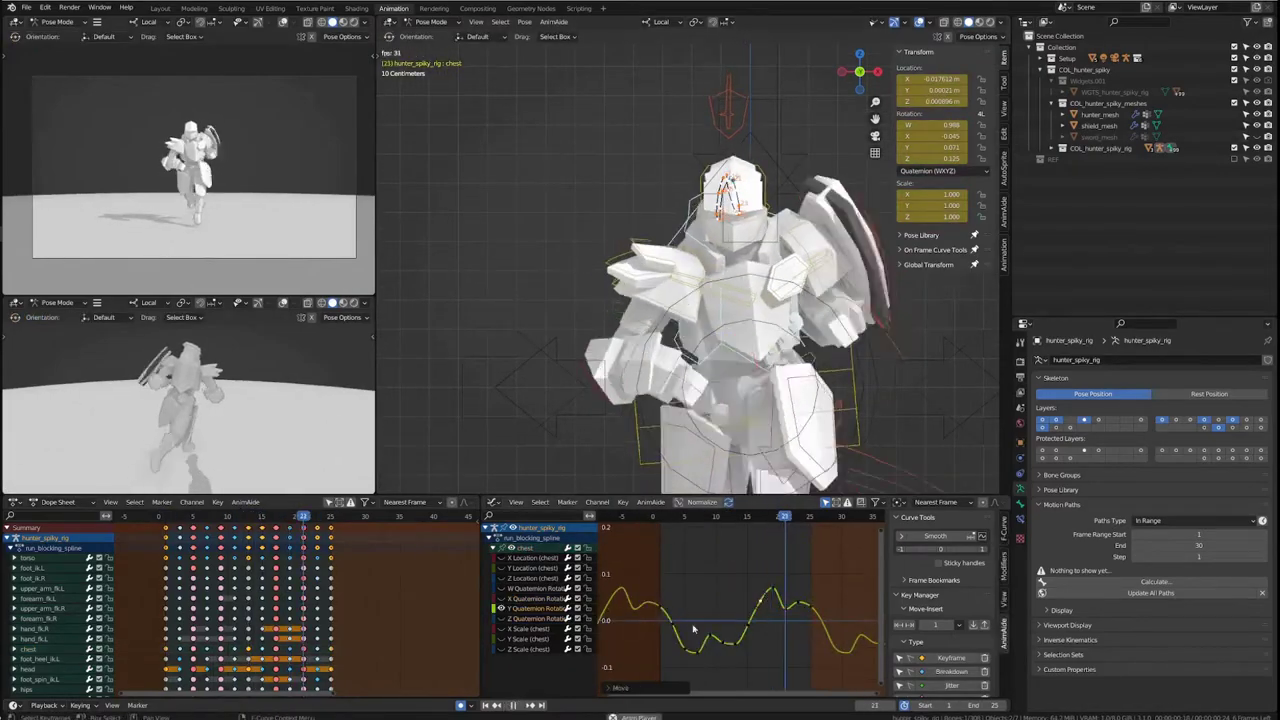
{"action": "left_click_drag", "start_coordinate": [688, 530], "coordinate": [718, 516]}
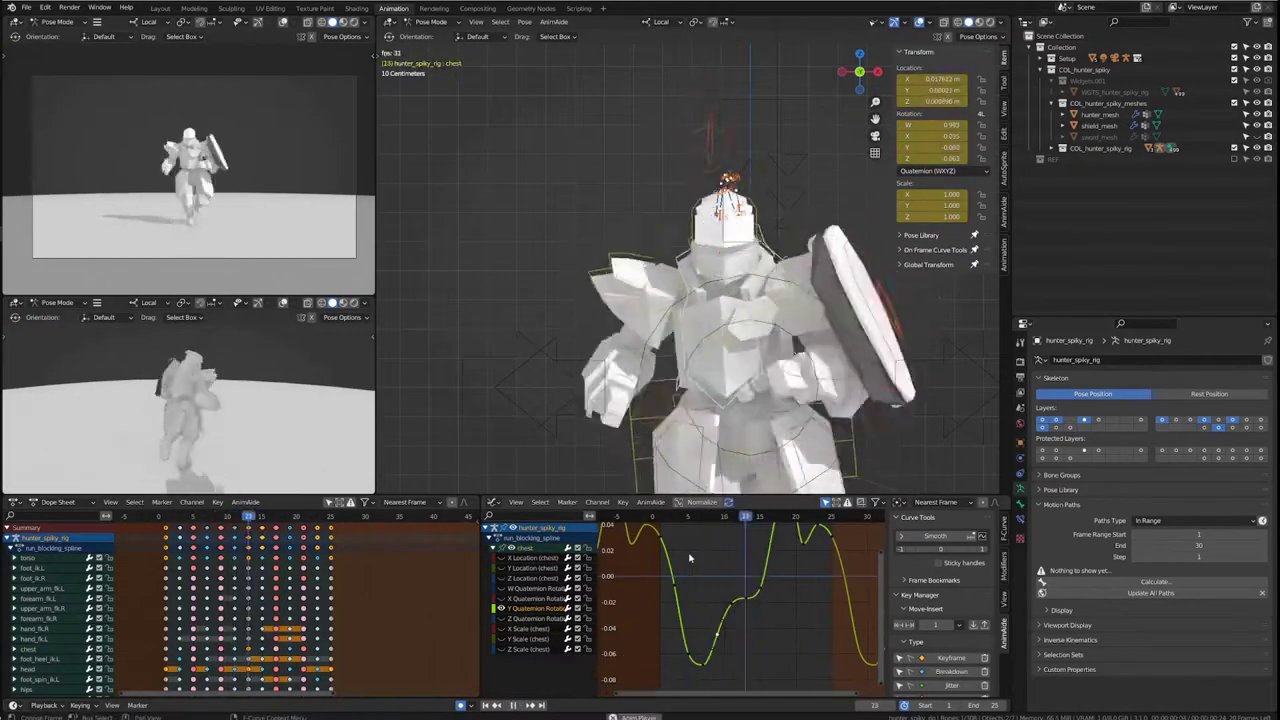
{"action": "left_click_drag", "start_coordinate": [689, 557], "coordinate": [817, 575]}
{"action": "left_click_drag", "start_coordinate": [759, 541], "coordinate": [673, 549]}
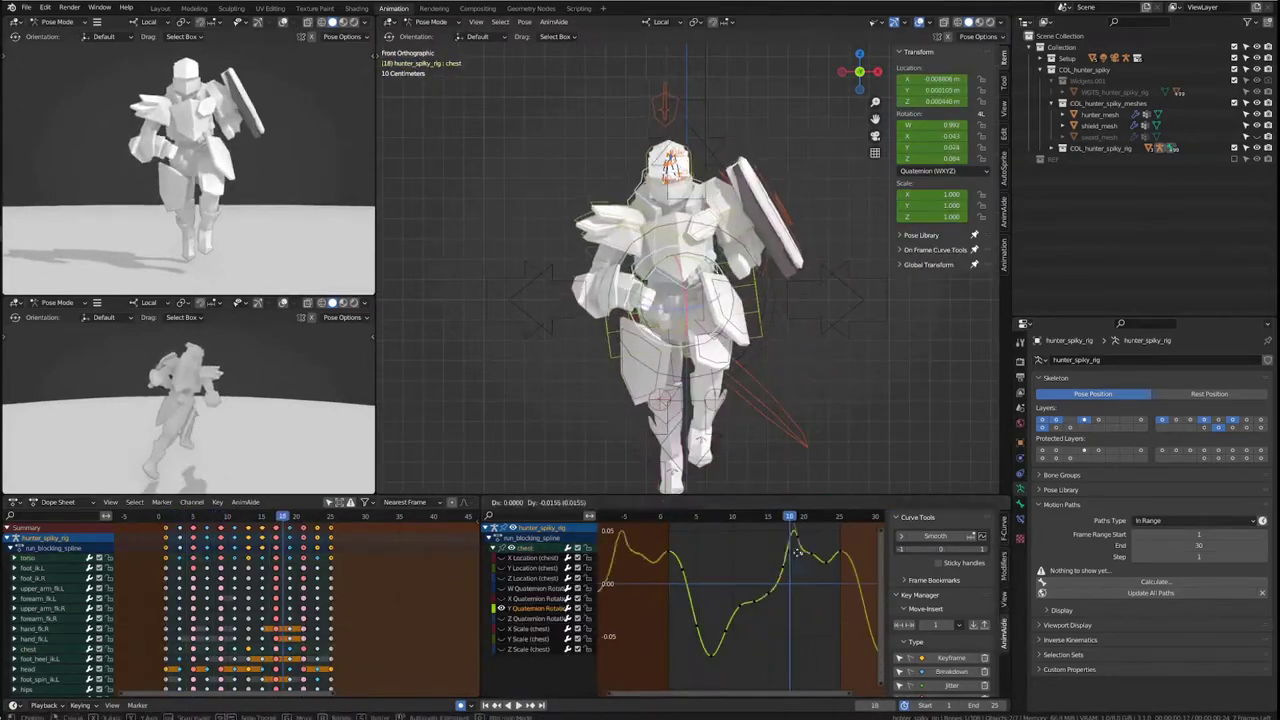
- Fit the chest curve in view, then apply Blend Neighbor to the head bone and replay
{"action": "key", "text": "KP_Decimal"}
{"action": "key", "text": "Home"}
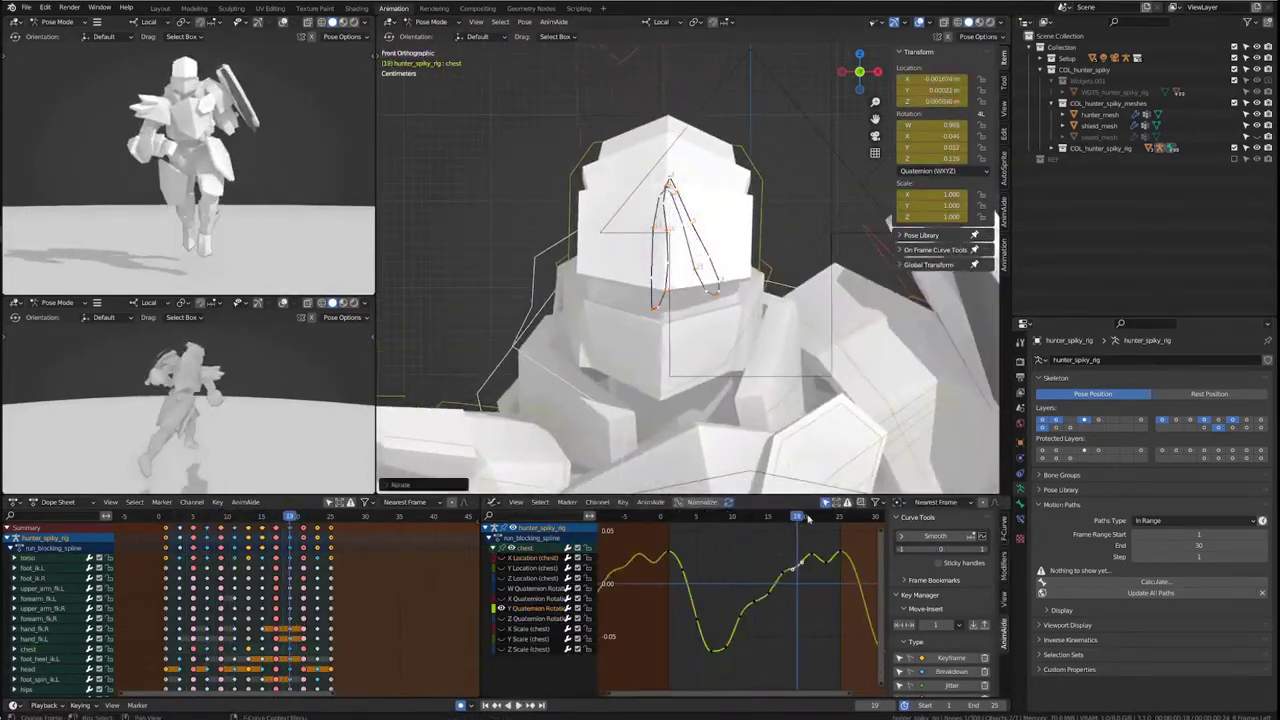
{"action": "key", "text": "space"}
{"action": "left_click", "coordinate": [670, 185]}
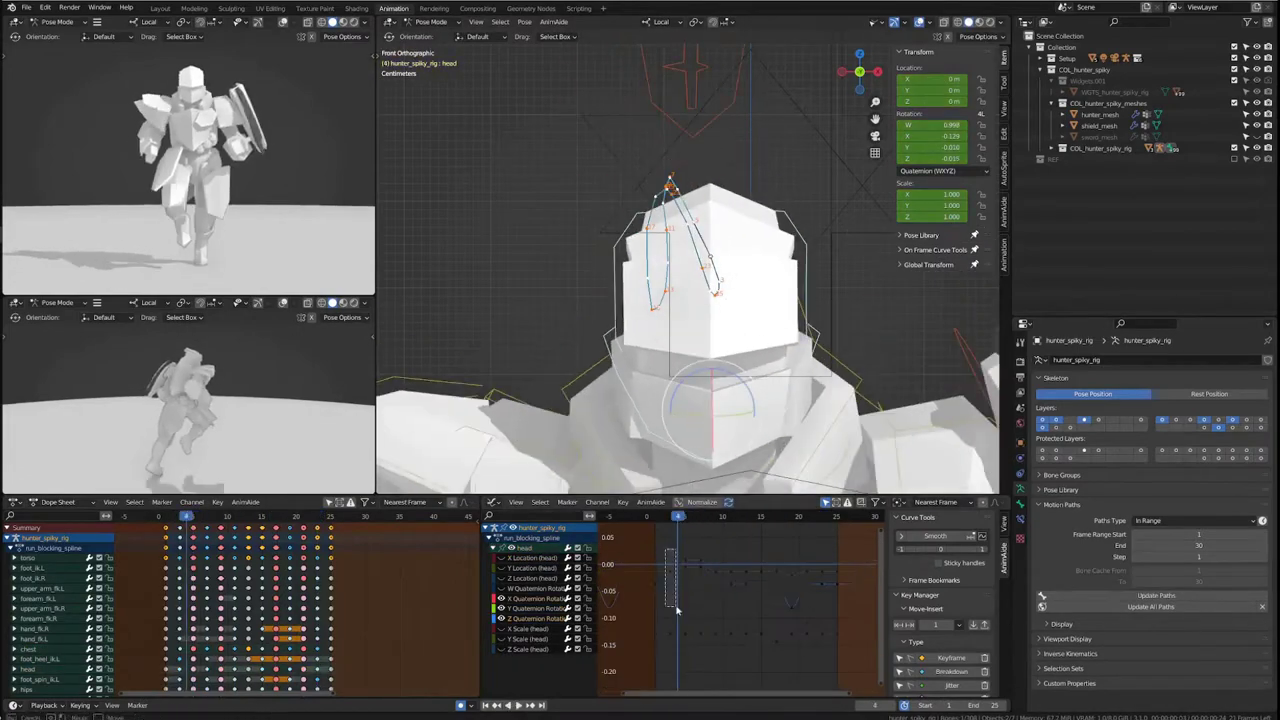
{"action": "left_click", "coordinate": [963, 585]}
{"action": "key", "text": "space"}
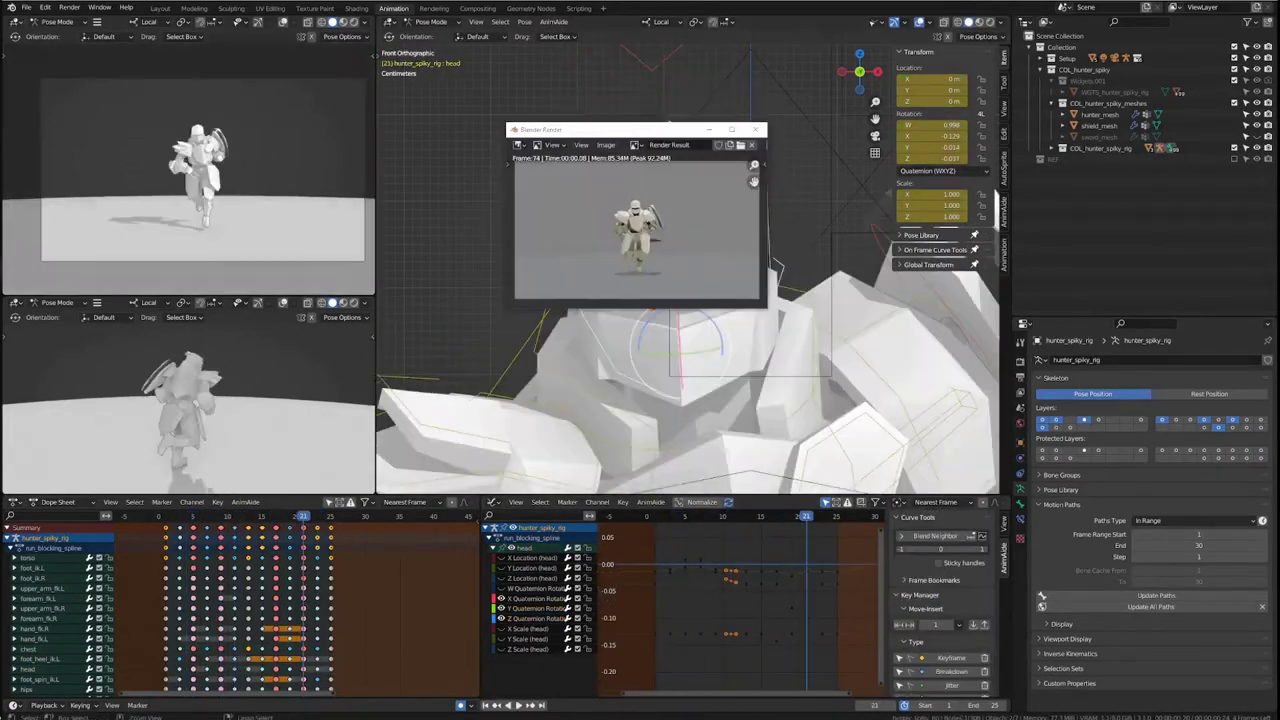
- Inspect the torso Y Location curve at frame 15, then replay the run from the left side
{"action": "left_click", "coordinate": [705, 330]}
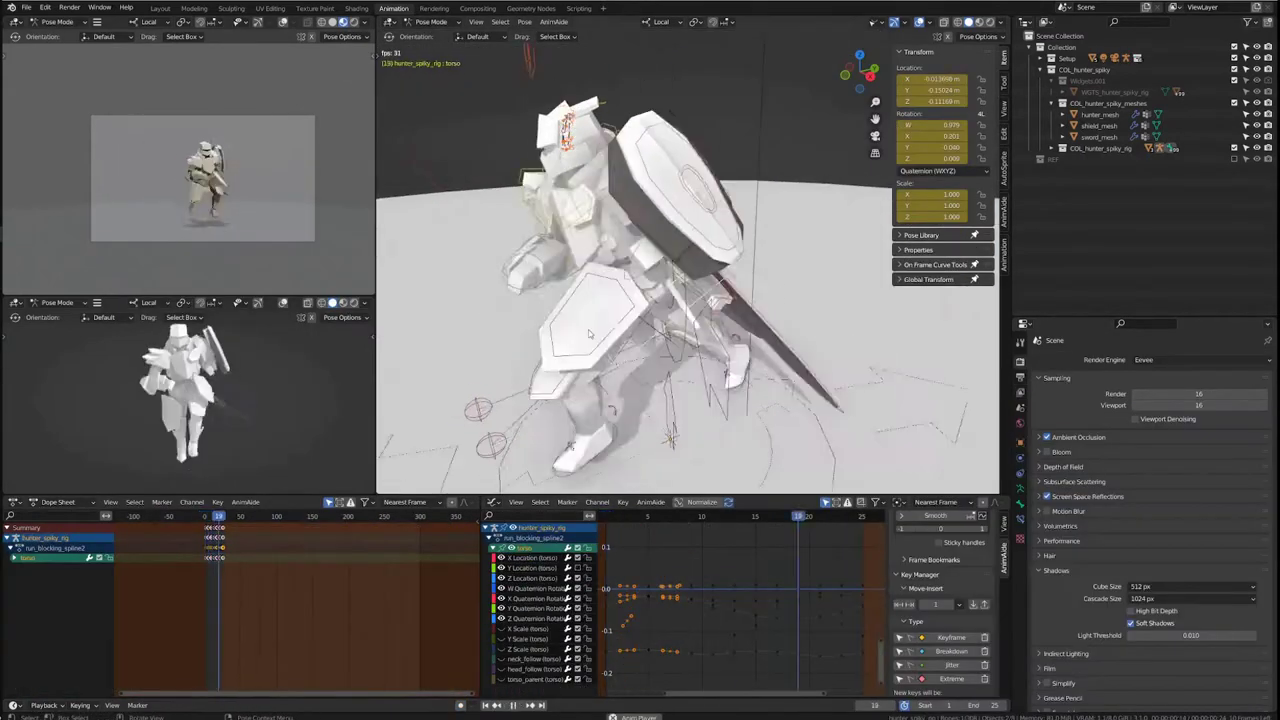
{"action": "key", "text": "space"}
{"action": "left_click", "coordinate": [530, 568]}
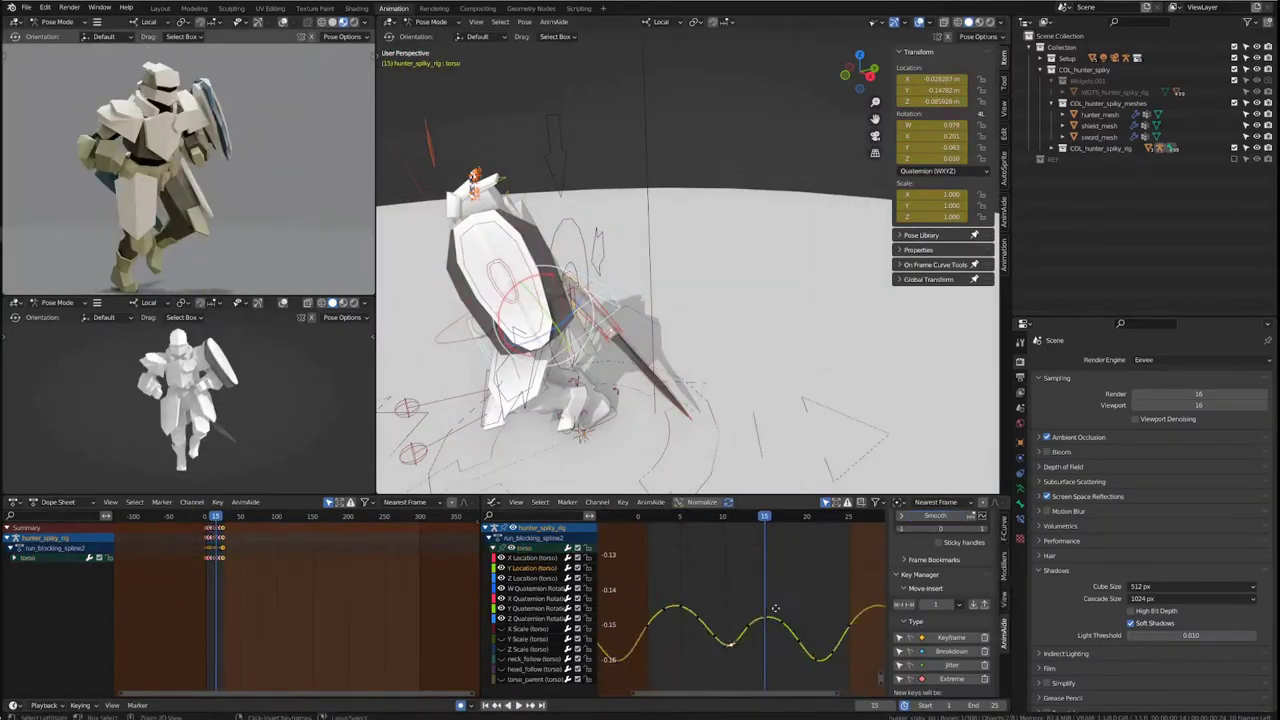
{"action": "key", "text": "space"}
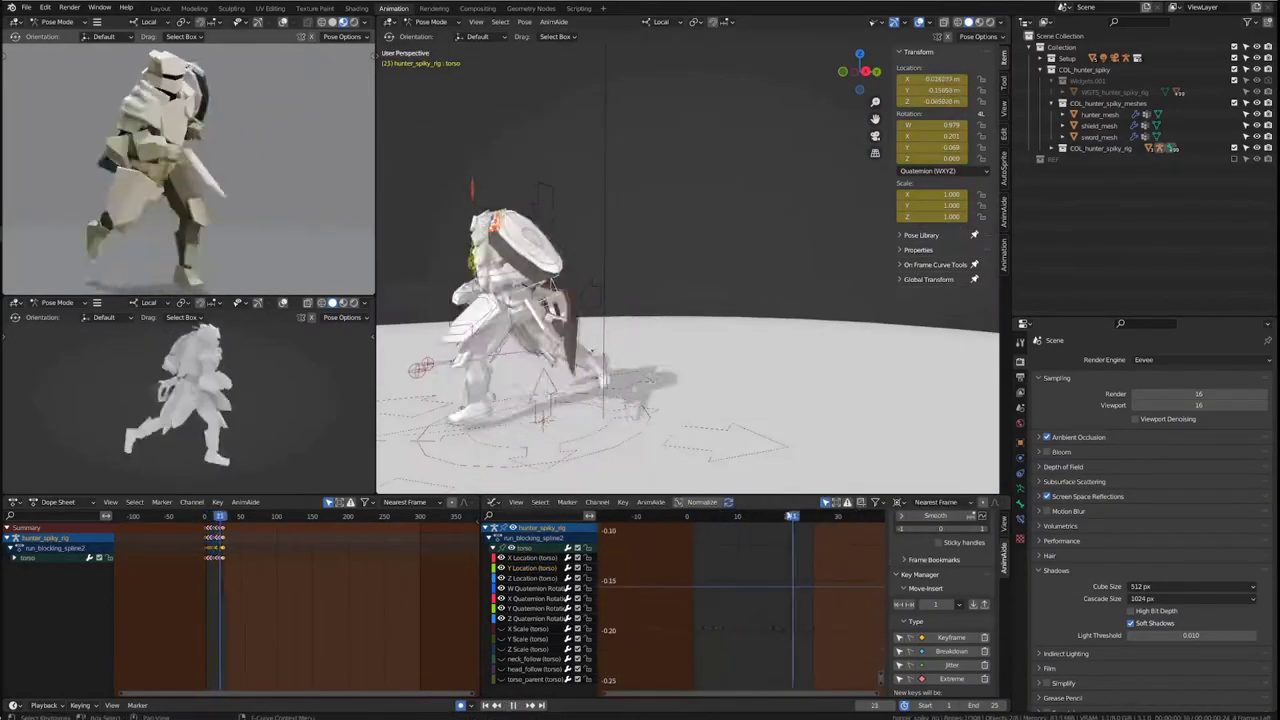
{"action": "middle_click_drag", "start_coordinate": [552, 283], "coordinate": [600, 300]}
{"action": "left_click", "coordinate": [700, 290]}
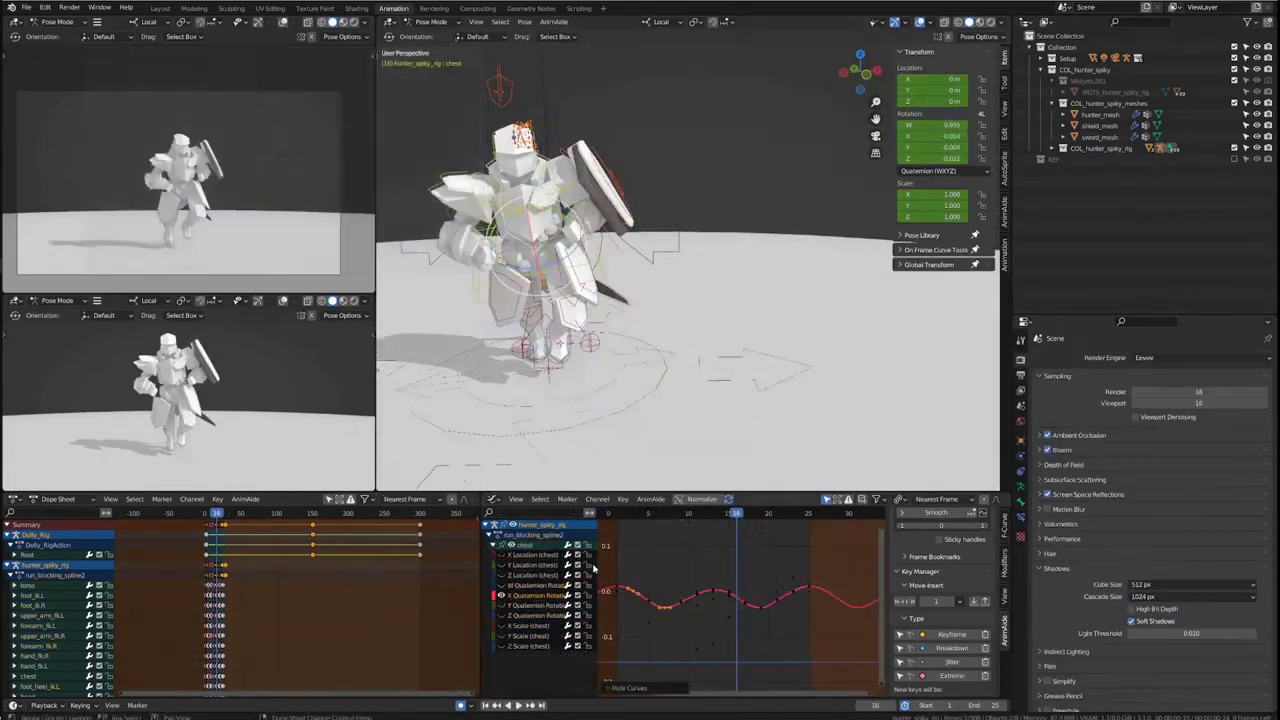
- Offset all keys by 4 frames, play it back, and show the dolly rig's NLA tracks
{"action": "key", "text": "a"}
{"action": "key", "text": "g"}
{"action": "key", "text": "x"}
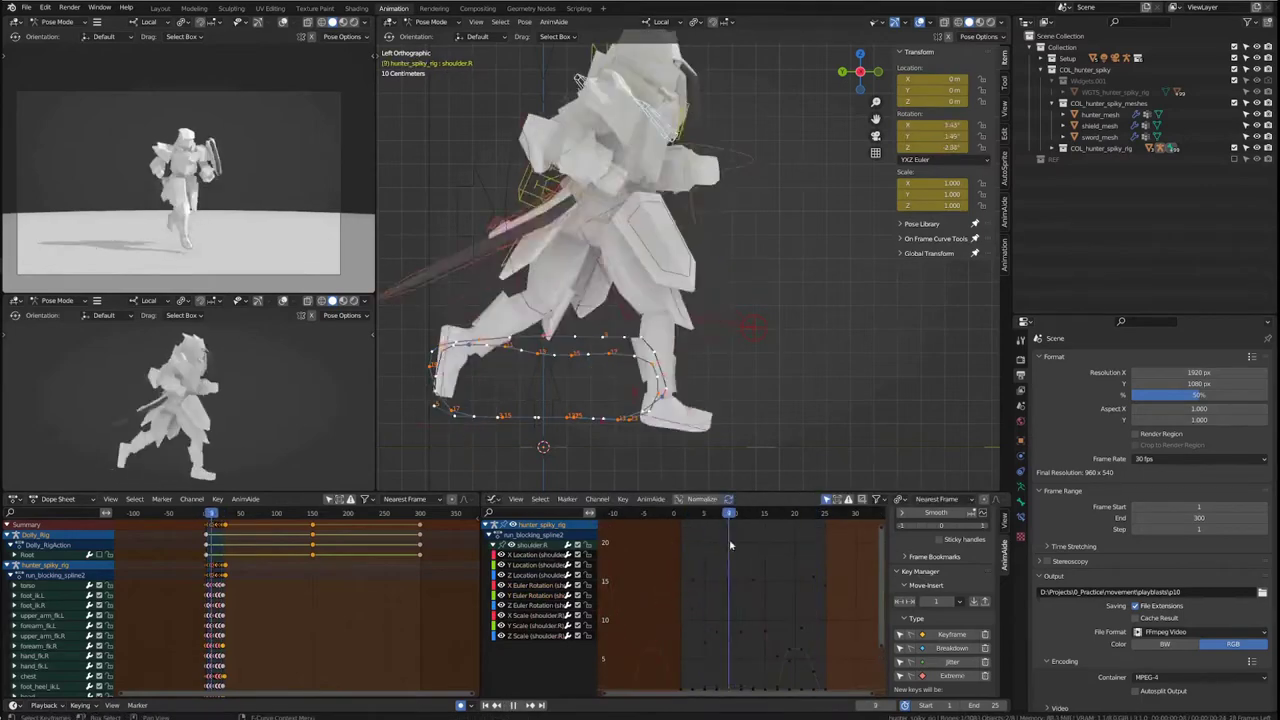
{"action": "key", "text": "space"}
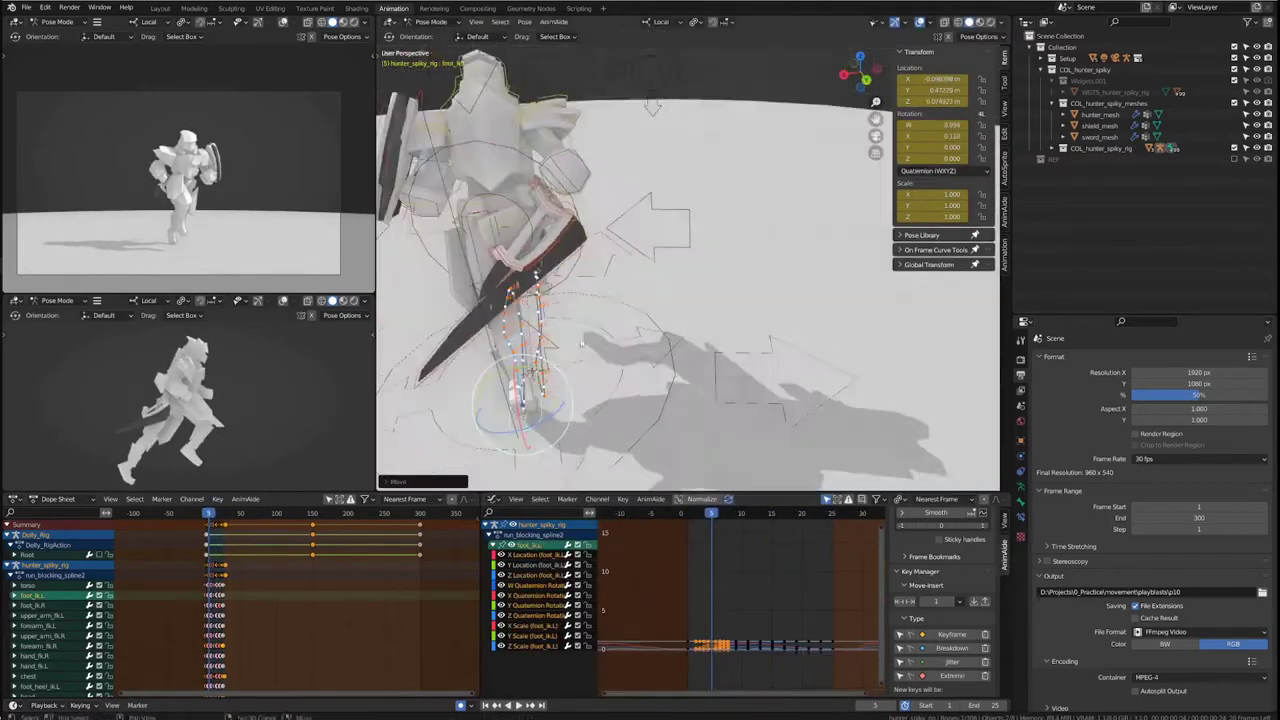
{"action": "left_click", "coordinate": [537, 668]}
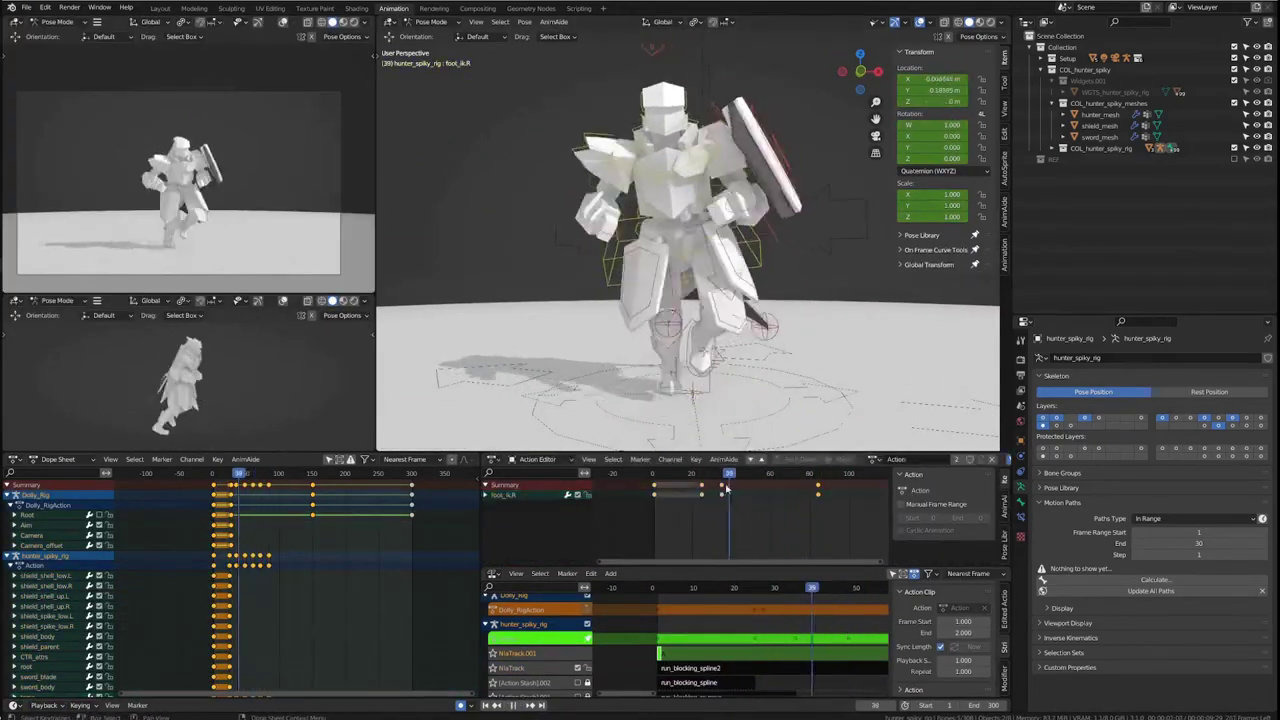
- Select the Dolly_Rig Aim bone so its Camera Rig settings show in the sidebar
{"action": "left_click", "coordinate": [750, 300]}
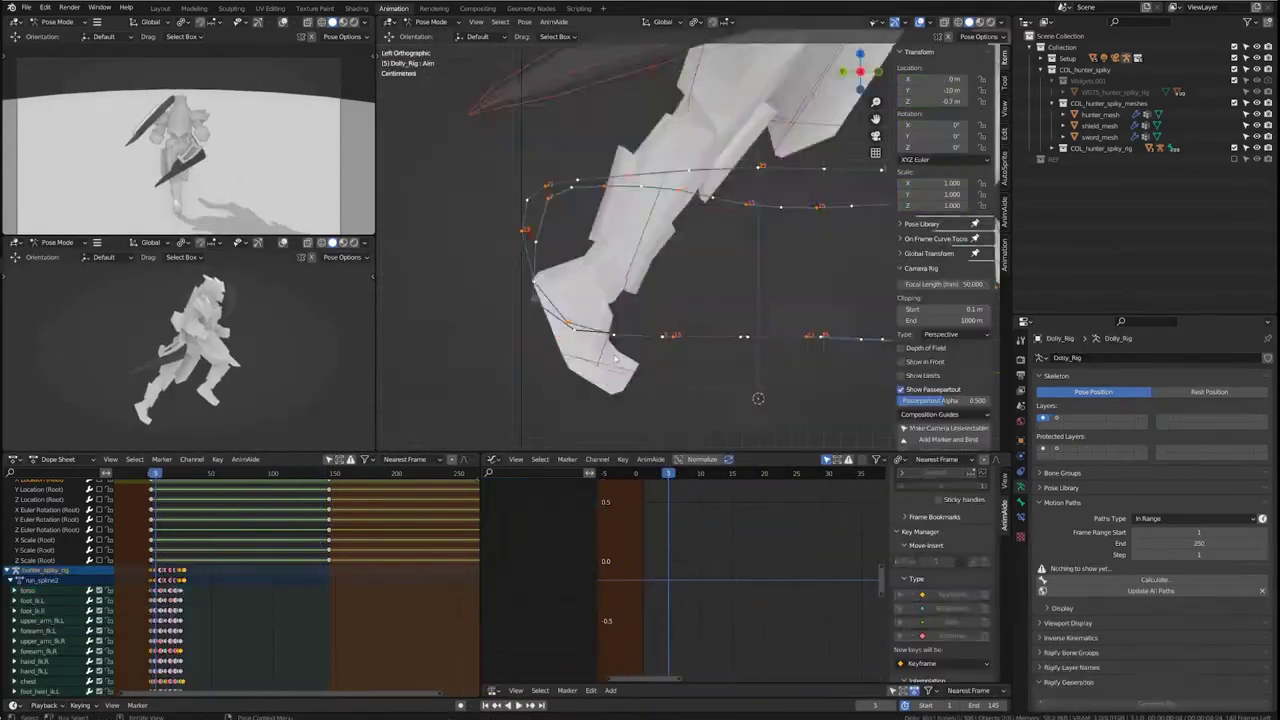
- Stop the run playback at frame 17
{"action": "left_click", "coordinate": [747, 476]}
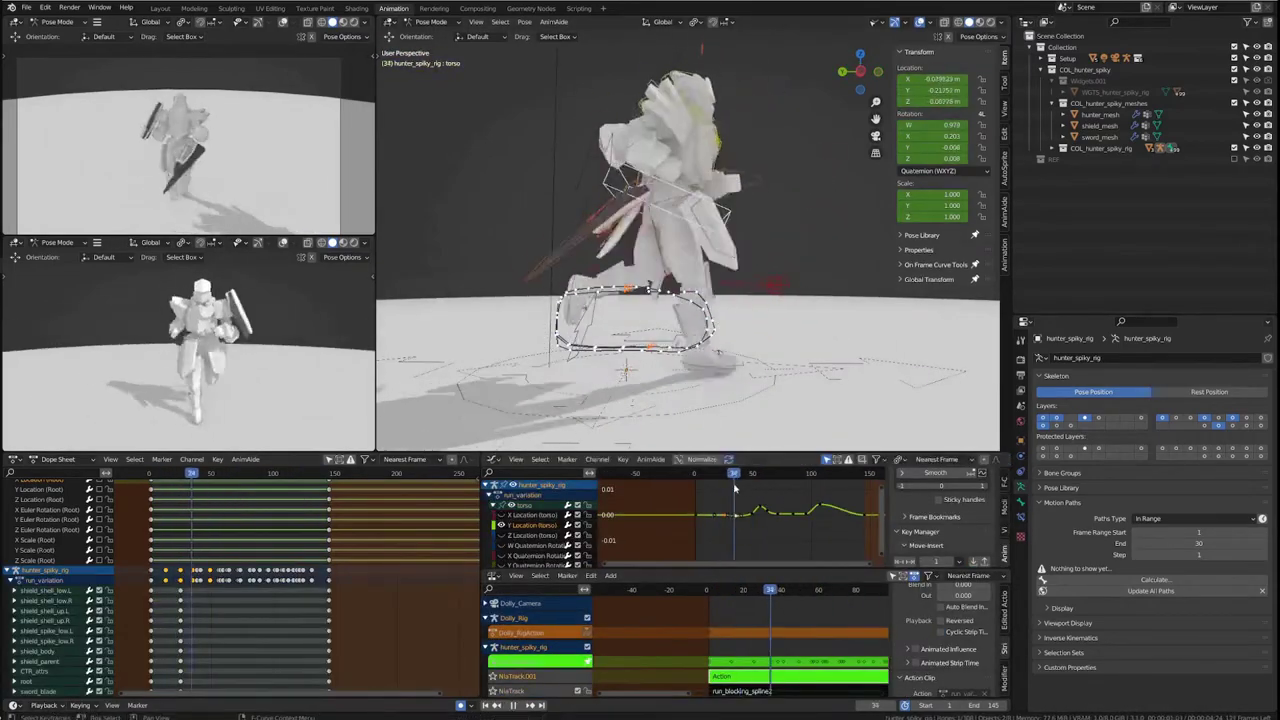
- Confirm the proportional torso curve edit, rotate upper_arm_fk.R at frame 80, and play the variation
{"action": "left_click", "coordinate": [832, 511]}
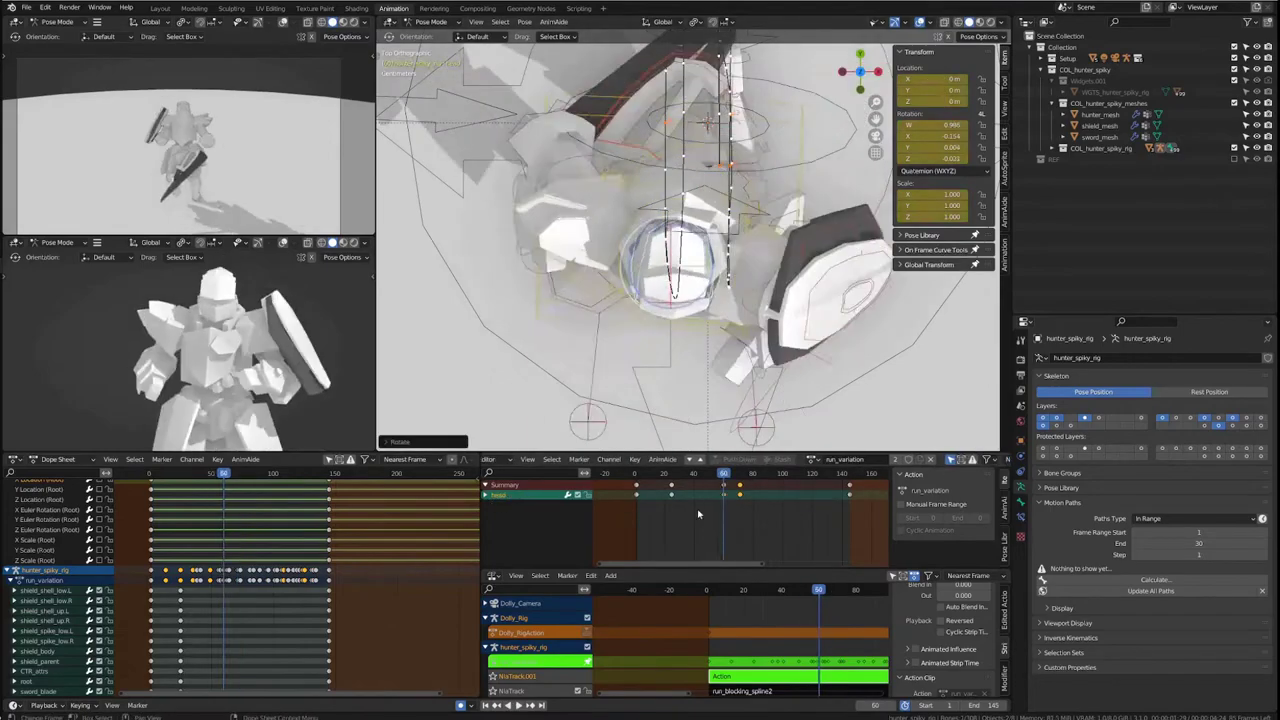
{"action": "left_click_drag", "start_coordinate": [690, 510], "coordinate": [754, 477]}
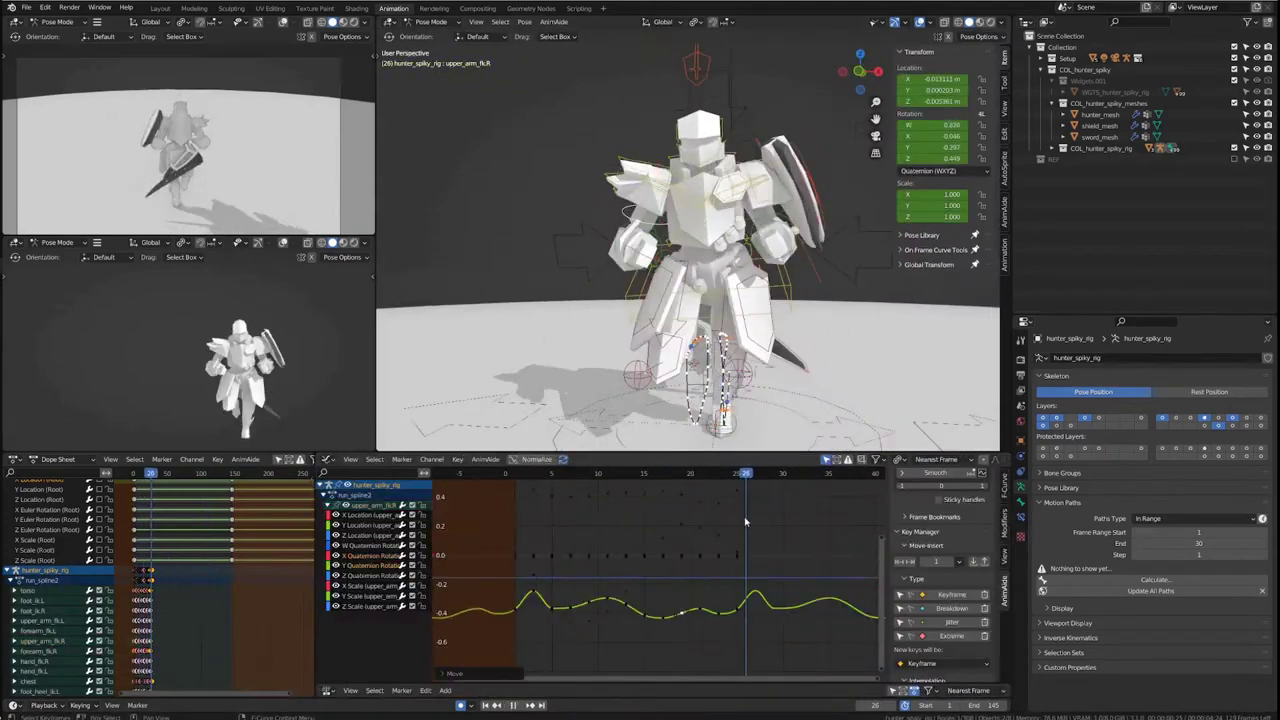
{"action": "key", "text": "Home"}
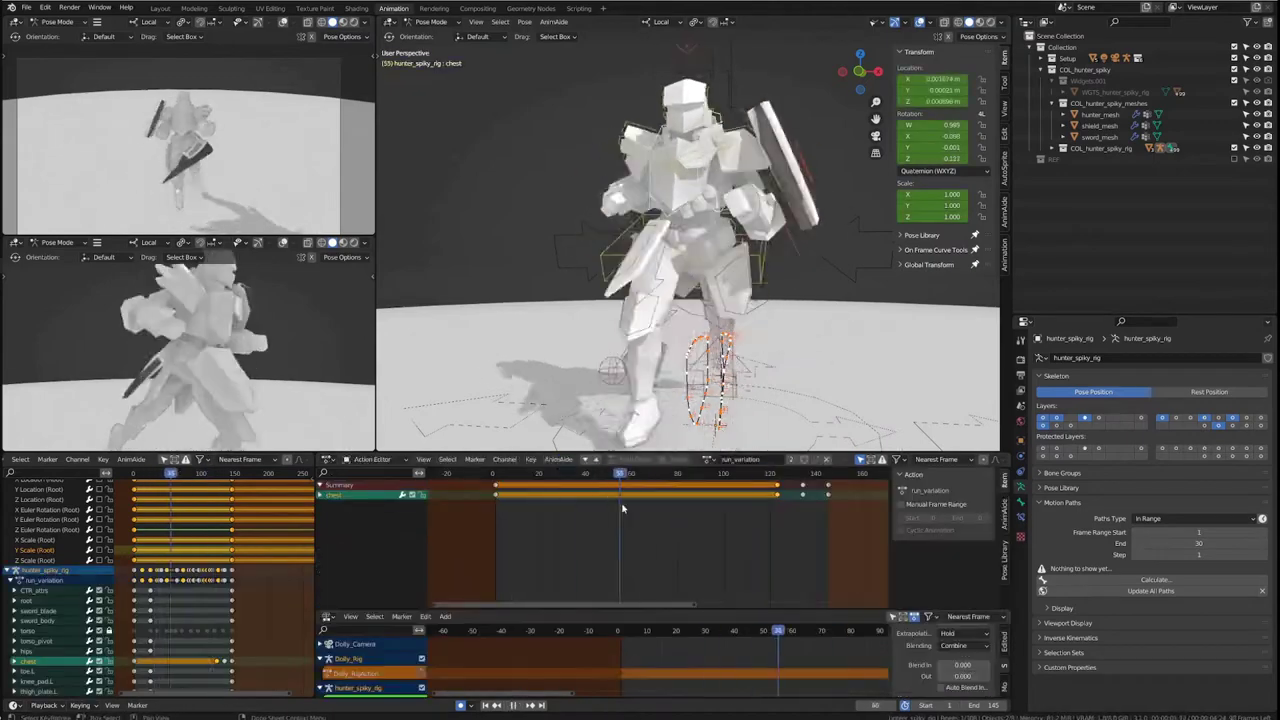
{"action": "key", "text": "space"}
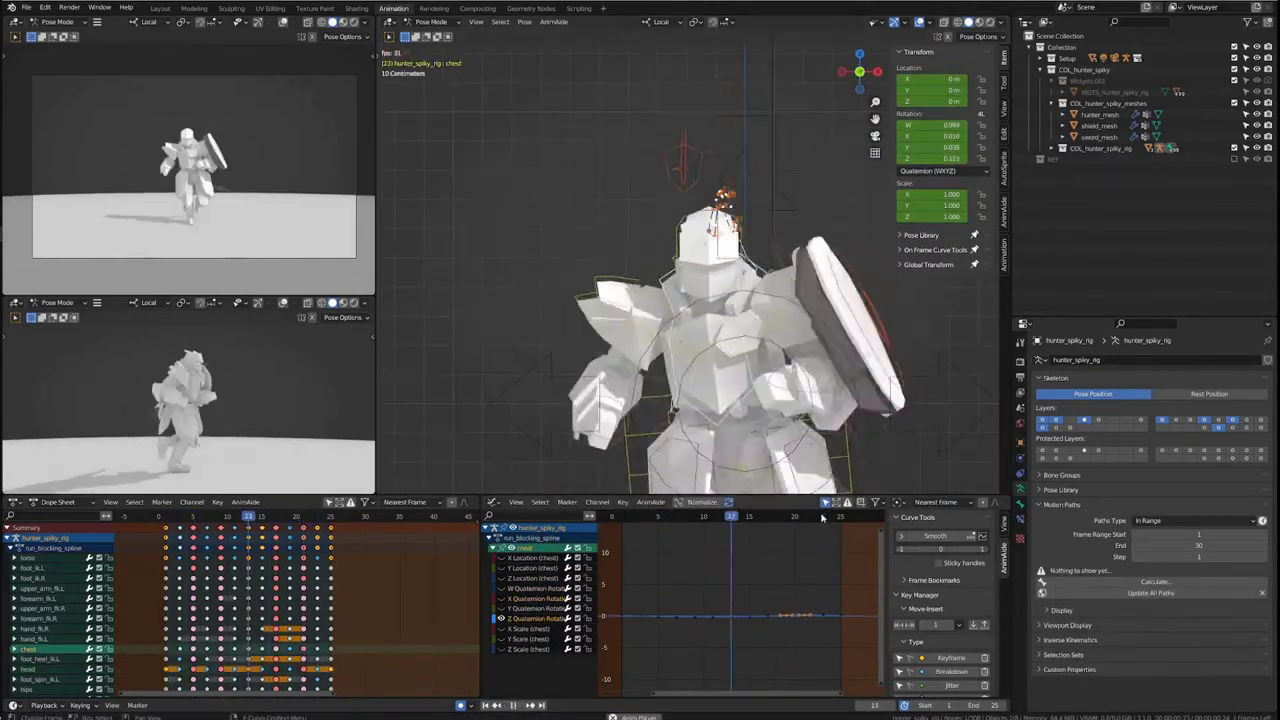
- Play the run cycle, select the right arm control, and frame its rotation curves
{"action": "key", "text": "space"}
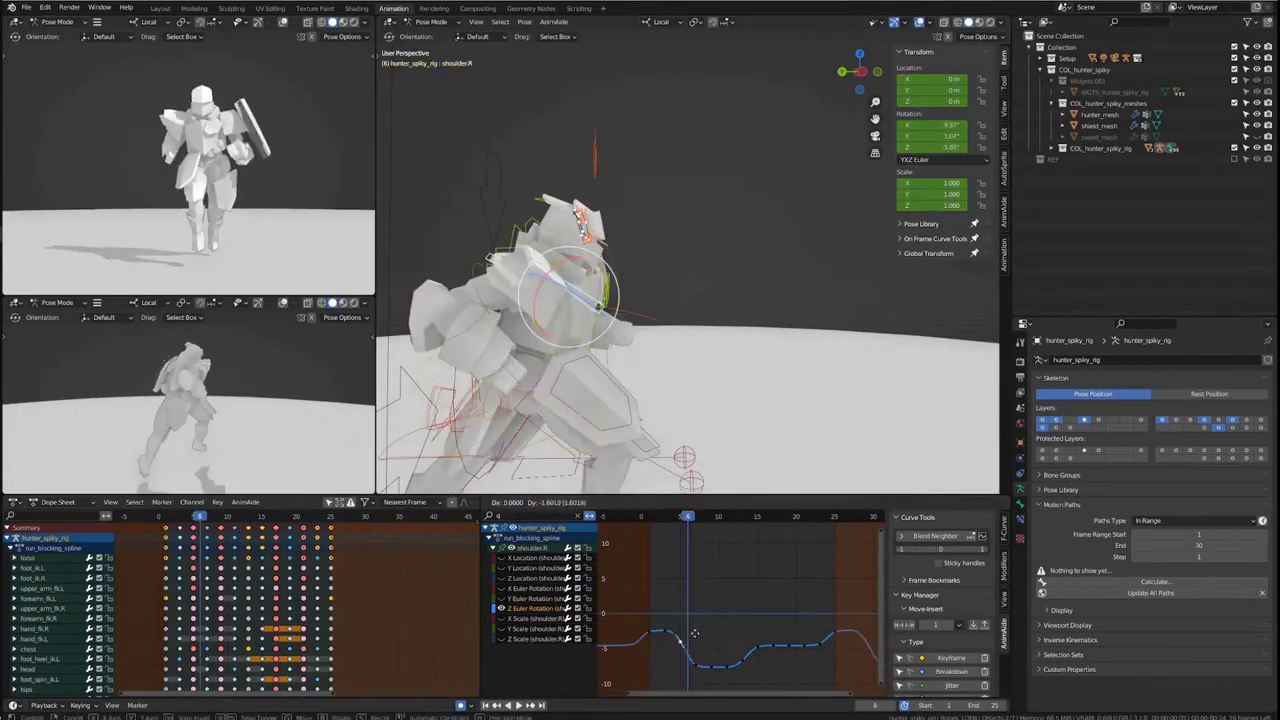
{"action": "left_click", "coordinate": [594, 334]}
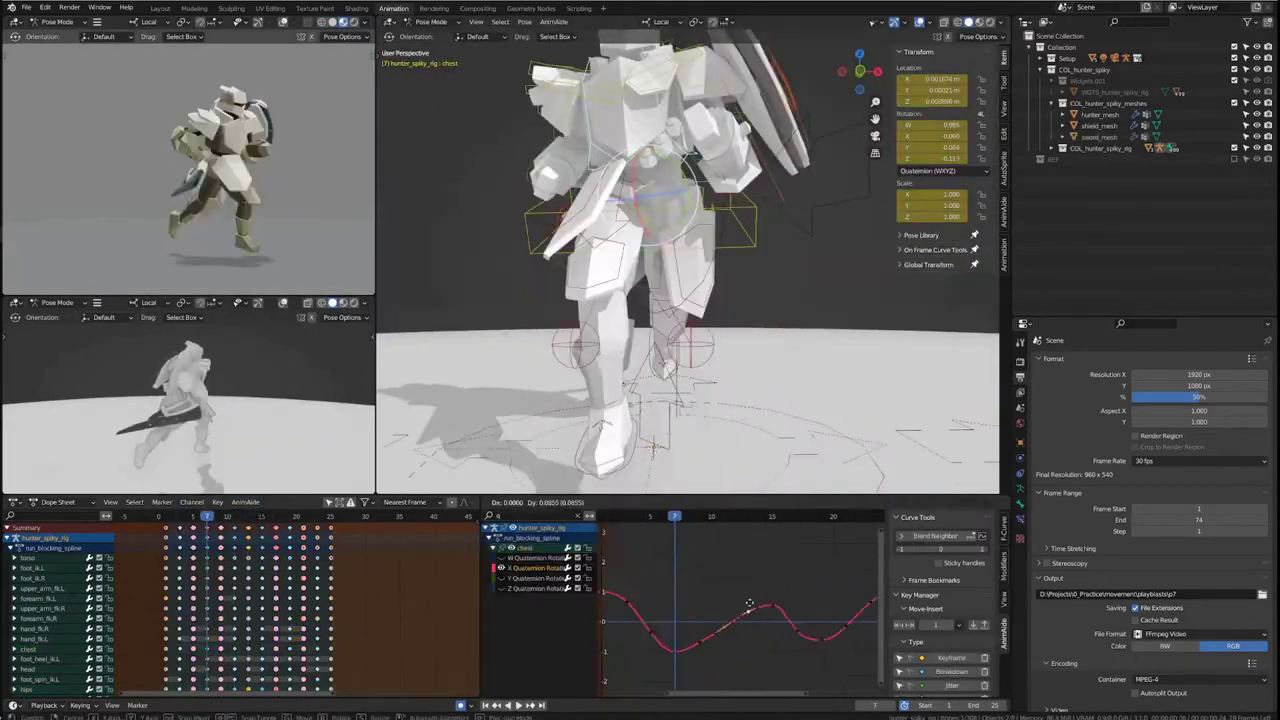
{"action": "key", "text": "Home"}
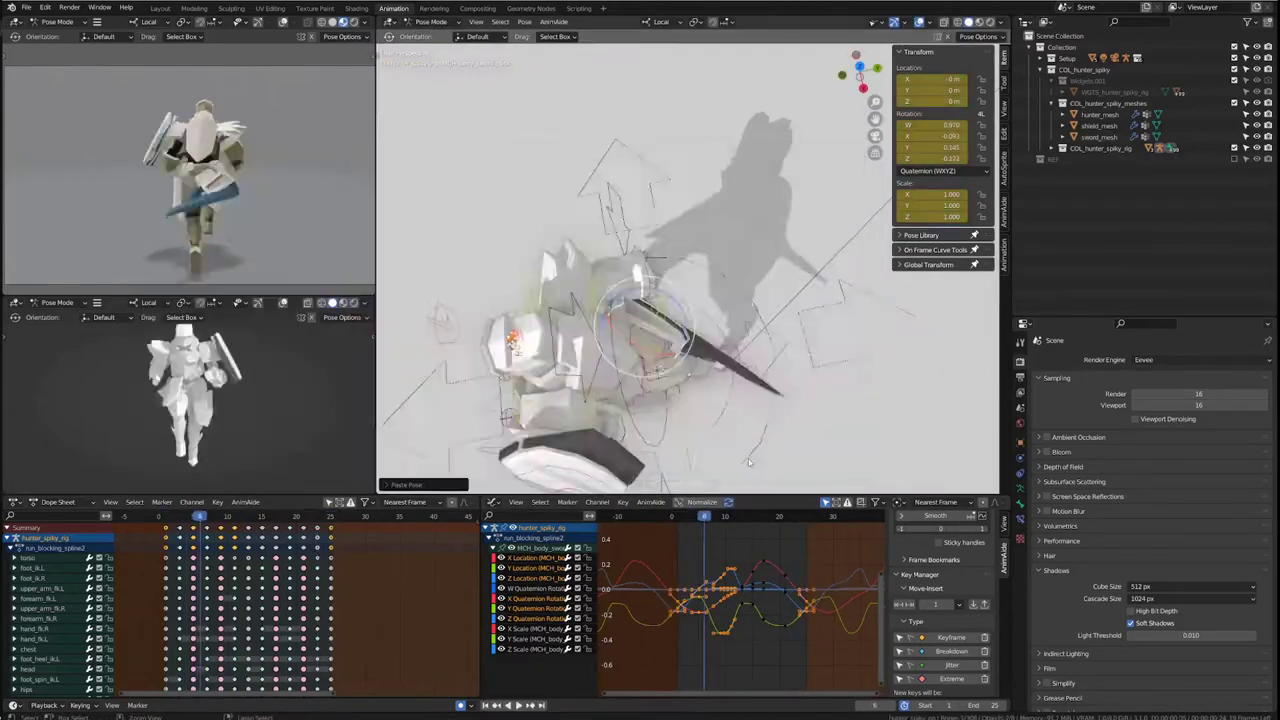
- Return to frame 1, fit all curves, select every key, and replay the cycle
{"action": "left_click", "coordinate": [697, 517]}
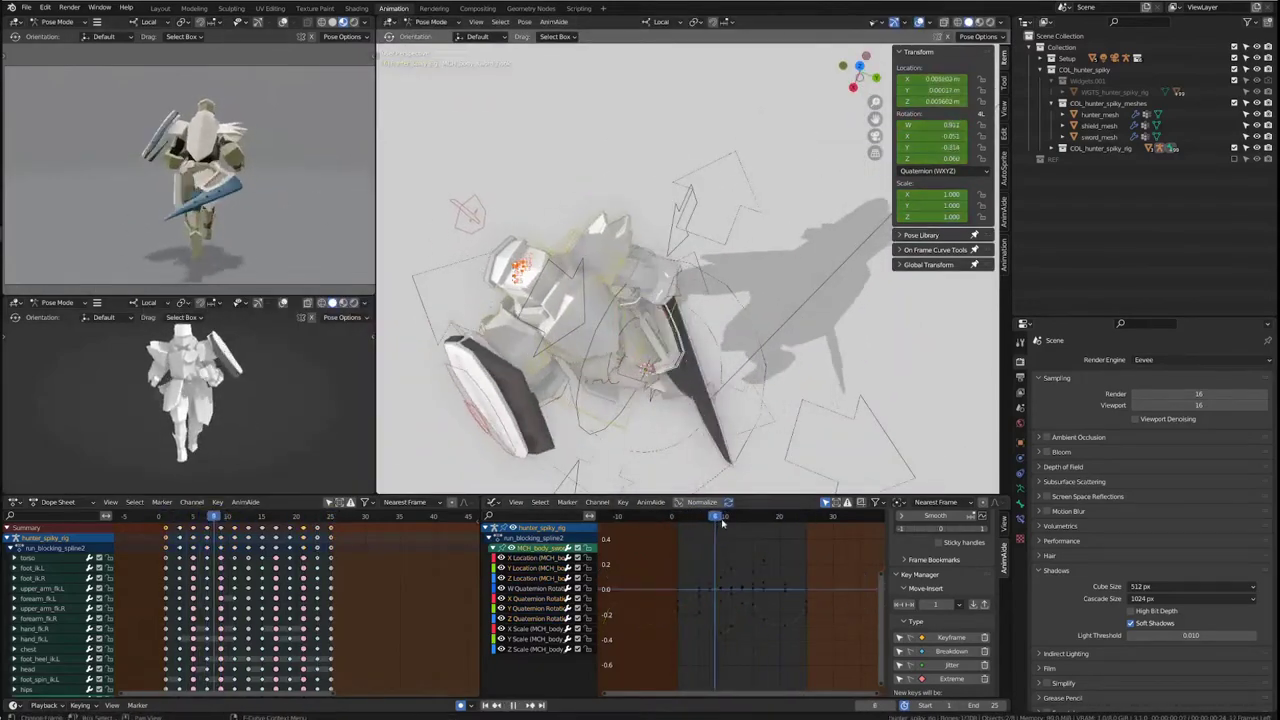
{"action": "key", "text": "Escape"}
{"action": "key", "text": "Home"}
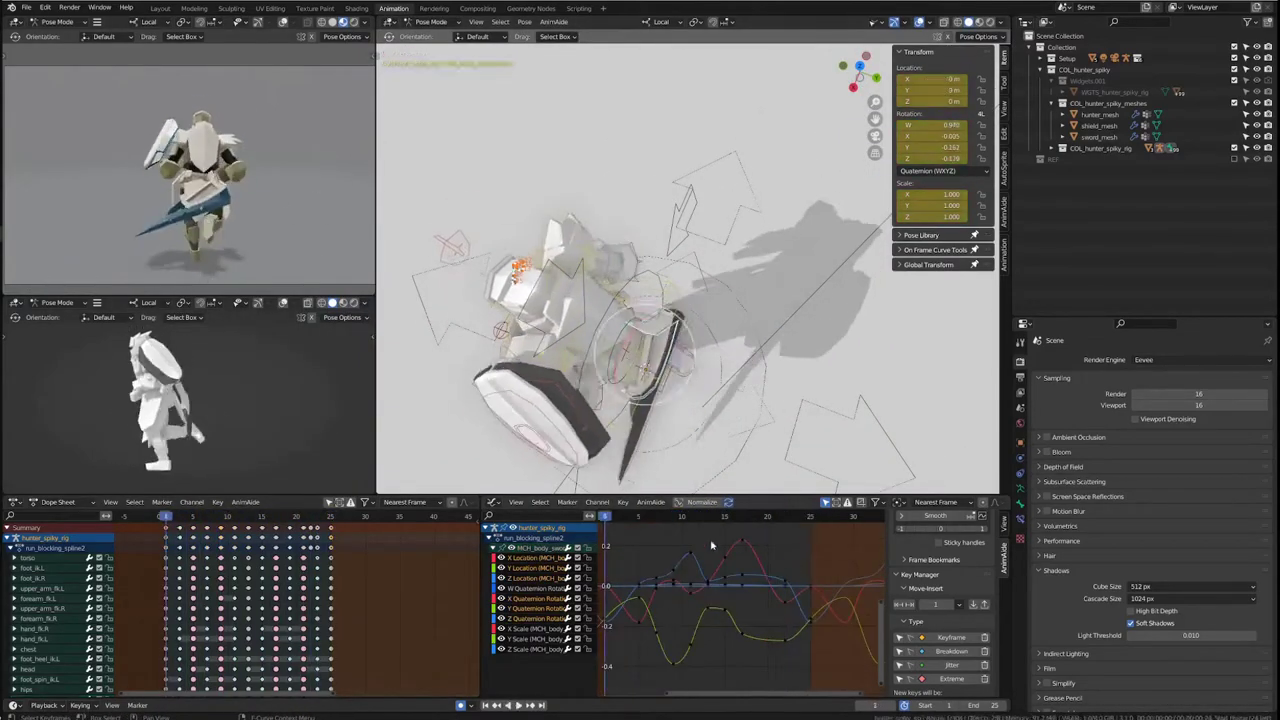
{"action": "key", "text": "a"}
{"action": "key", "text": "space"}
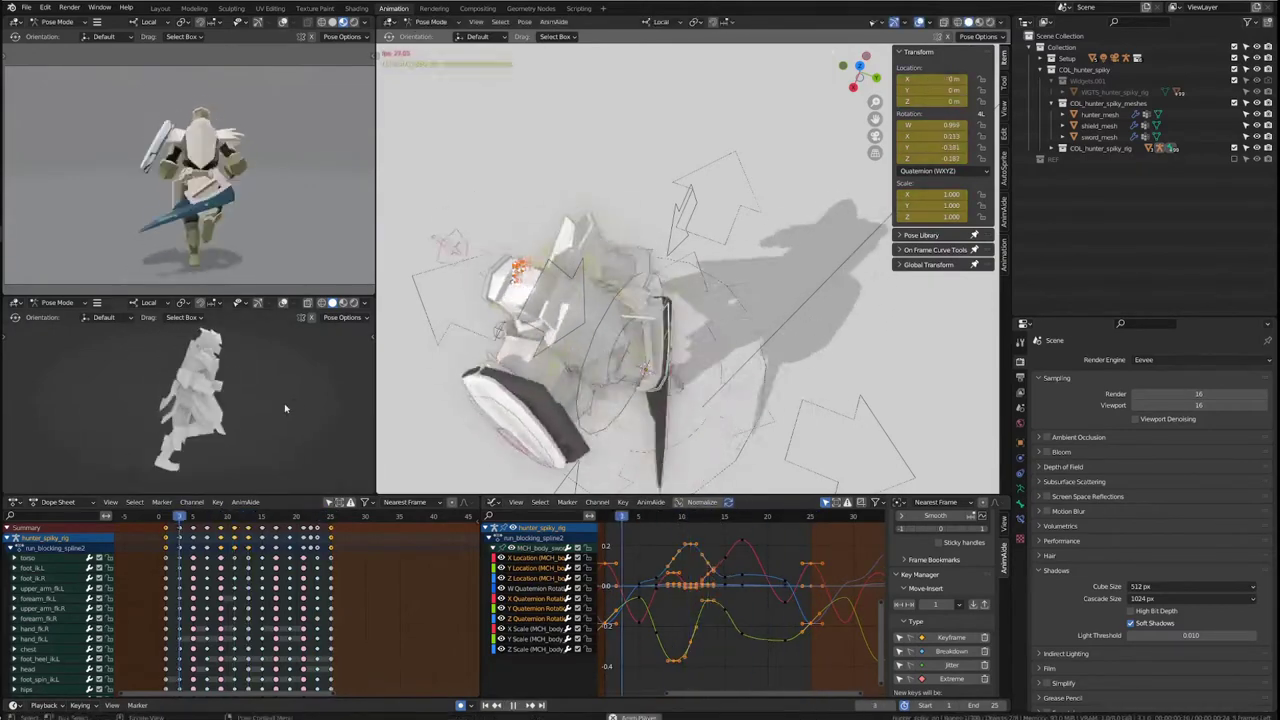
- Blend the frame 13 pose toward its neighbouring keys and check a rendered frame
{"action": "left_click", "coordinate": [709, 518]}
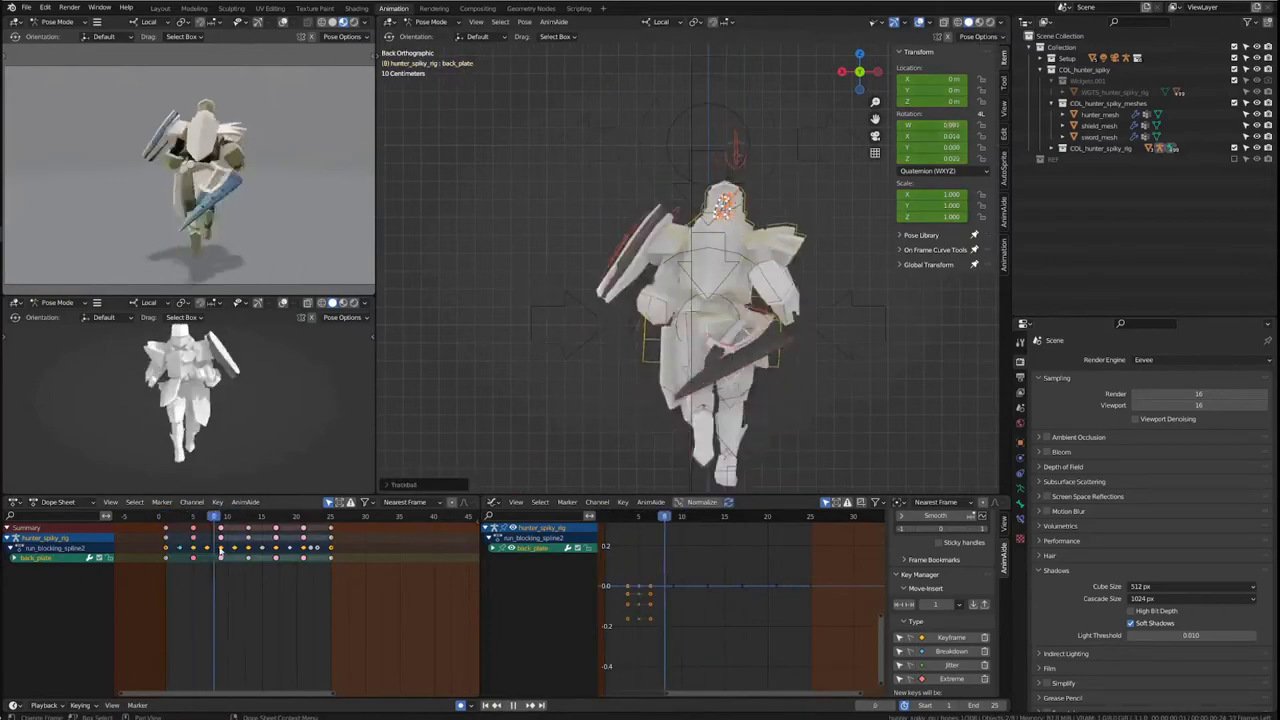
{"action": "key", "text": "shift+alt+e"}
{"action": "left_click", "coordinate": [723, 433]}
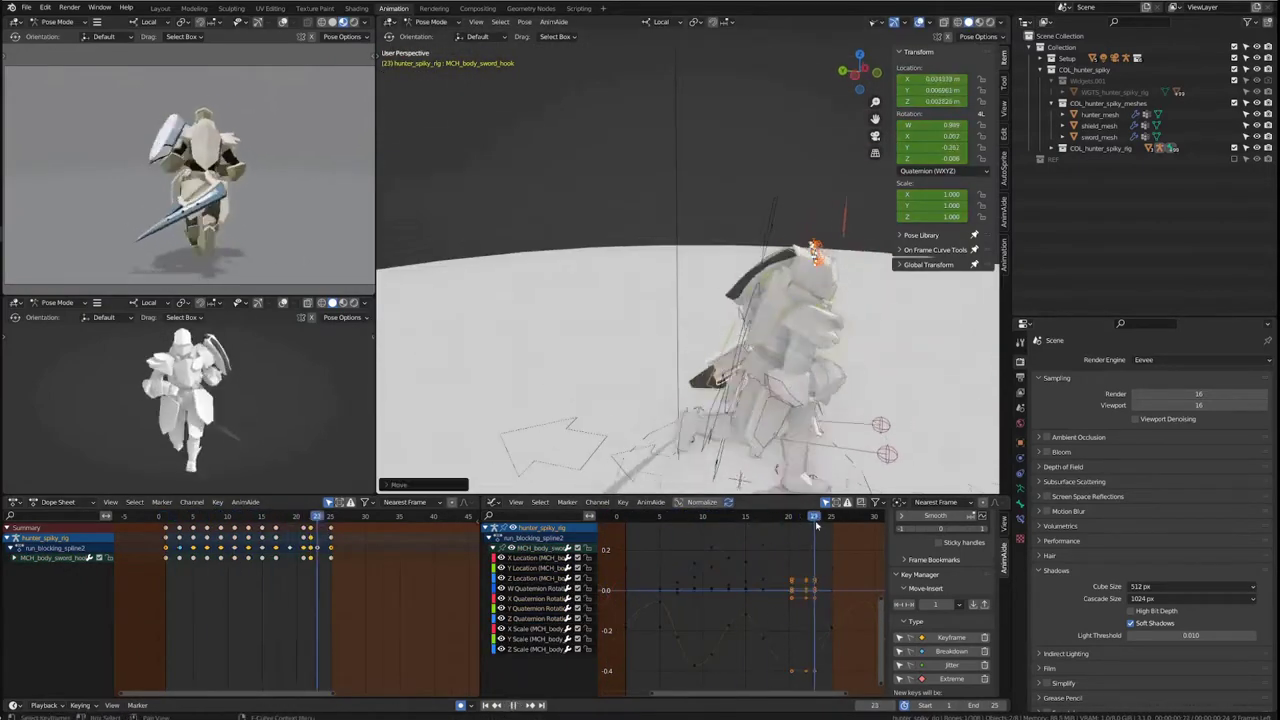
{"action": "key", "text": "F11"}
{"action": "left_click", "coordinate": [839, 527]}
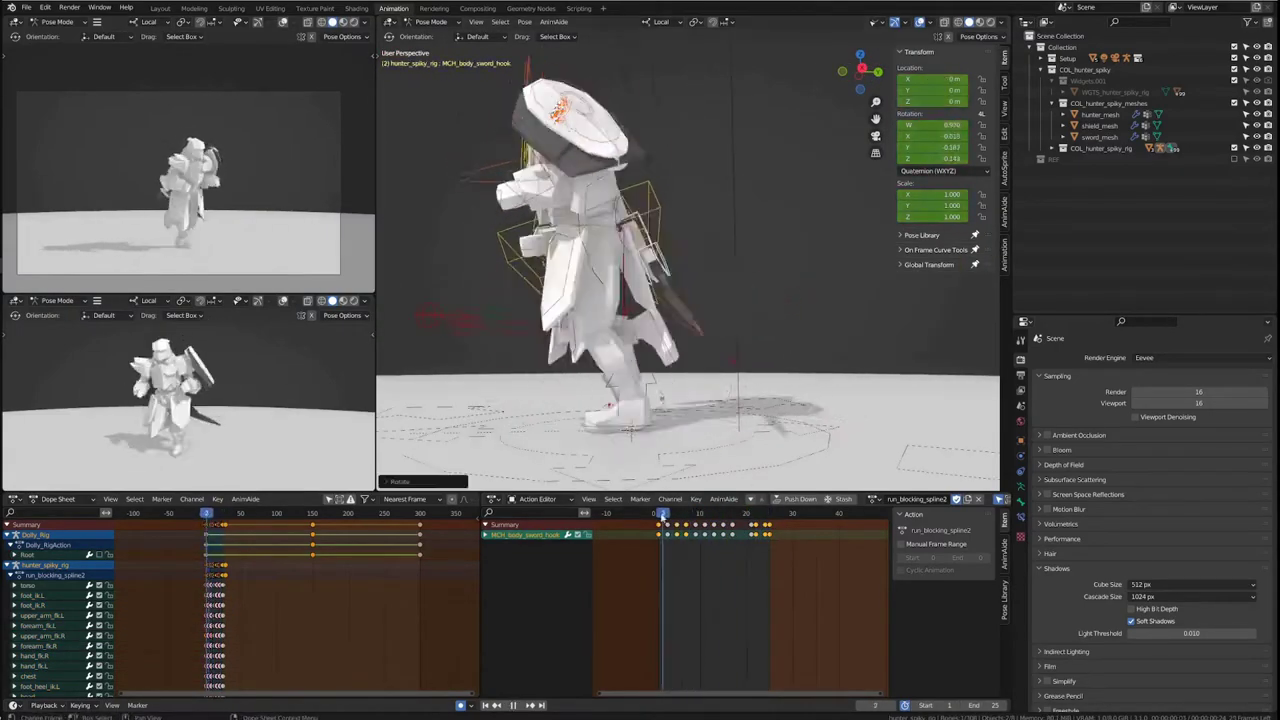
- At about frame 7, move the sword hook's keys in the Graph Editor
{"action": "left_click_drag", "start_coordinate": [762, 516], "coordinate": [690, 512]}
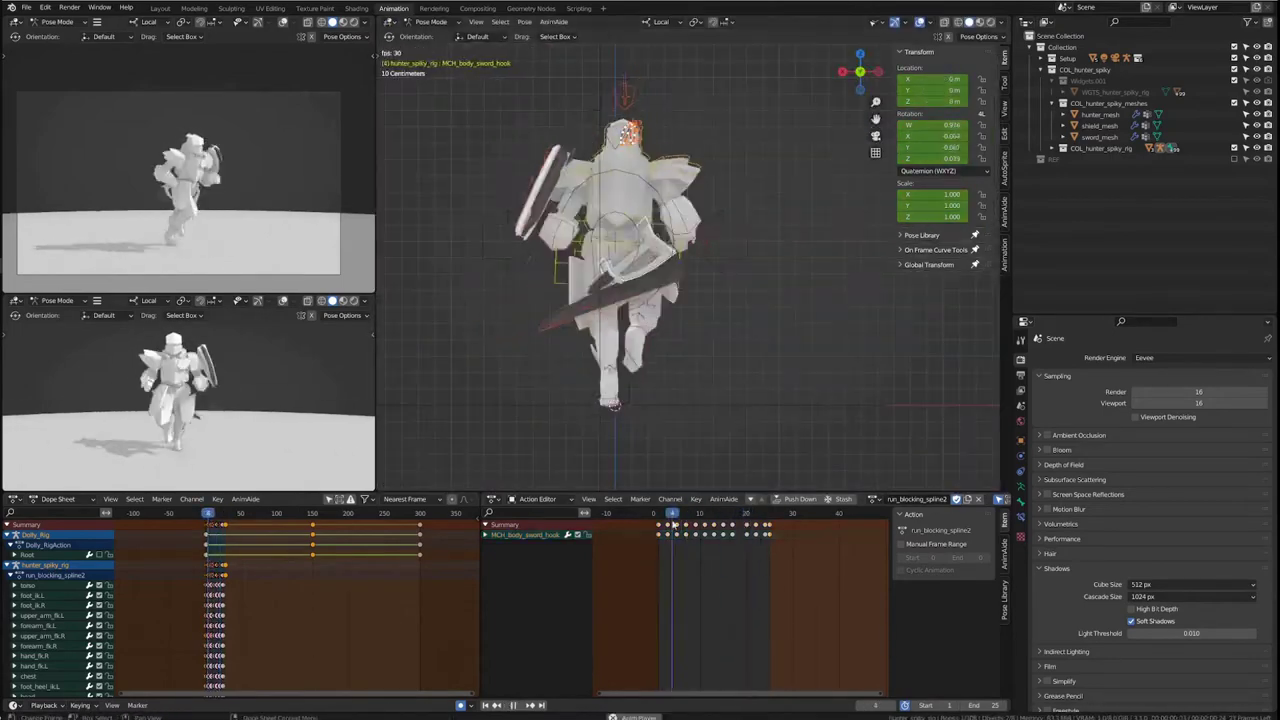
{"action": "key", "text": "ctrl+Tab"}
{"action": "key", "text": "g"}
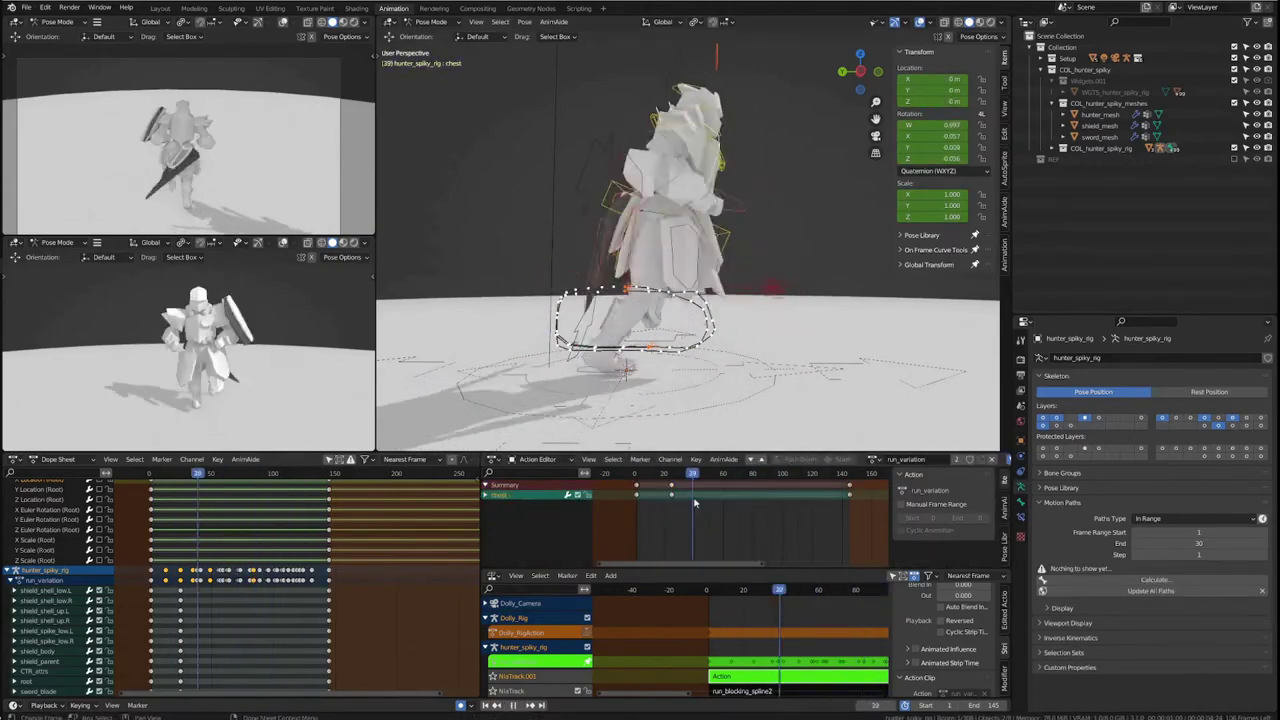
- Play the run from frame 119, then rotate the right upper arm at frame 104
{"action": "mouse_move", "coordinate": [801, 476]}
{"action": "left_mouse_down"}
{"action": "mouse_move", "coordinate": [812, 500]}
{"action": "mouse_move", "coordinate": [831, 497]}
{"action": "left_mouse_up"}
{"action": "key", "text": "space"}
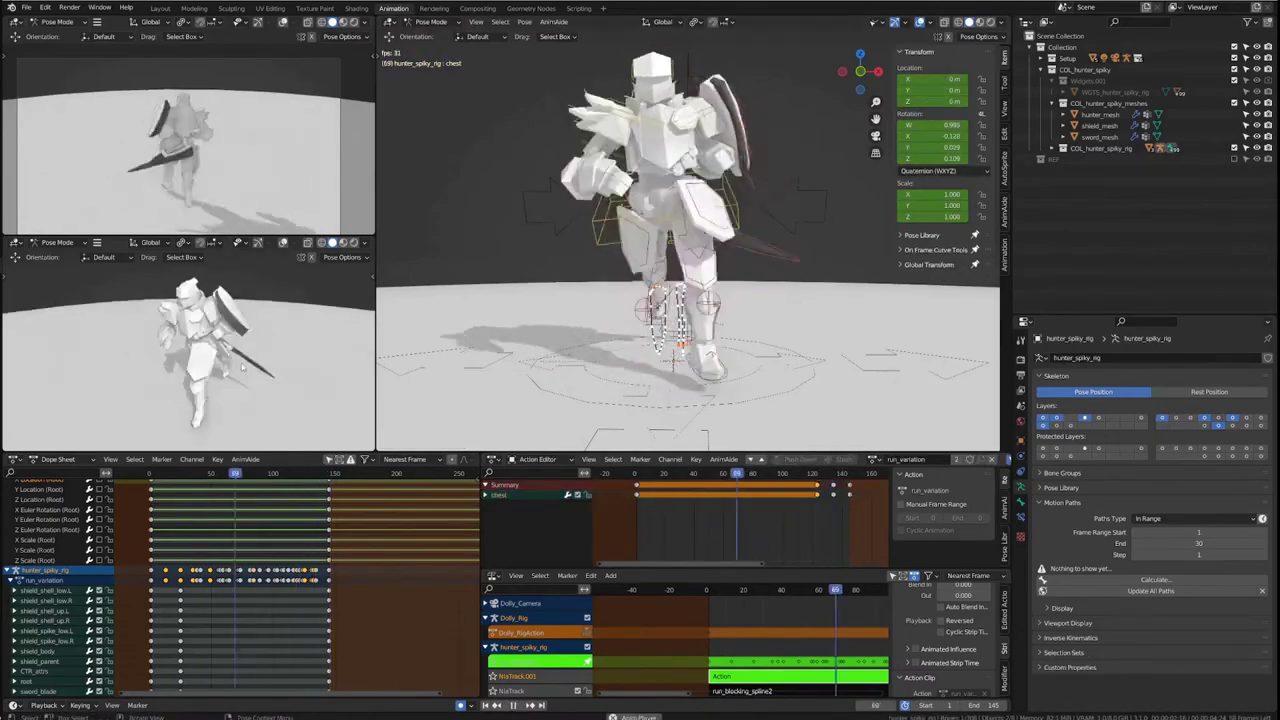
{"action": "mouse_move", "coordinate": [719, 476]}
{"action": "left_mouse_down"}
{"action": "mouse_move", "coordinate": [790, 484]}
{"action": "mouse_move", "coordinate": [680, 484]}
{"action": "left_mouse_up"}
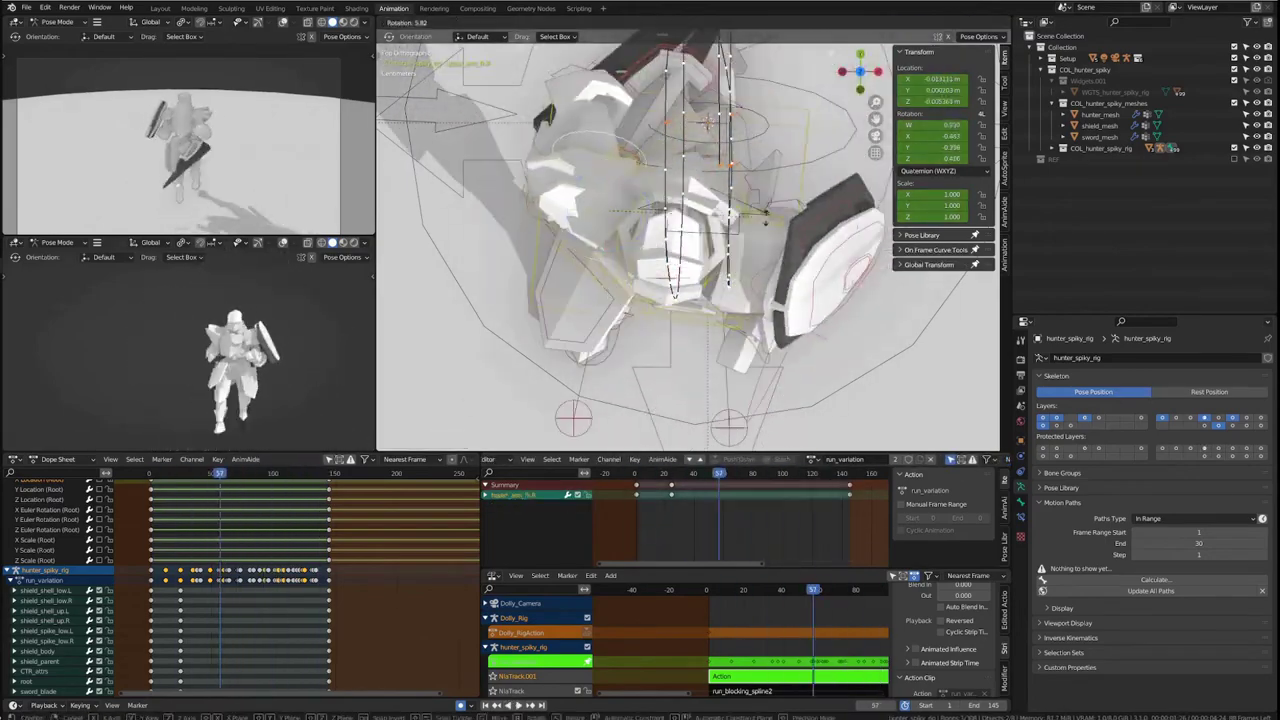
{"action": "key", "text": "r"}
{"action": "key", "text": "r"}
{"action": "left_click", "coordinate": [751, 413]}
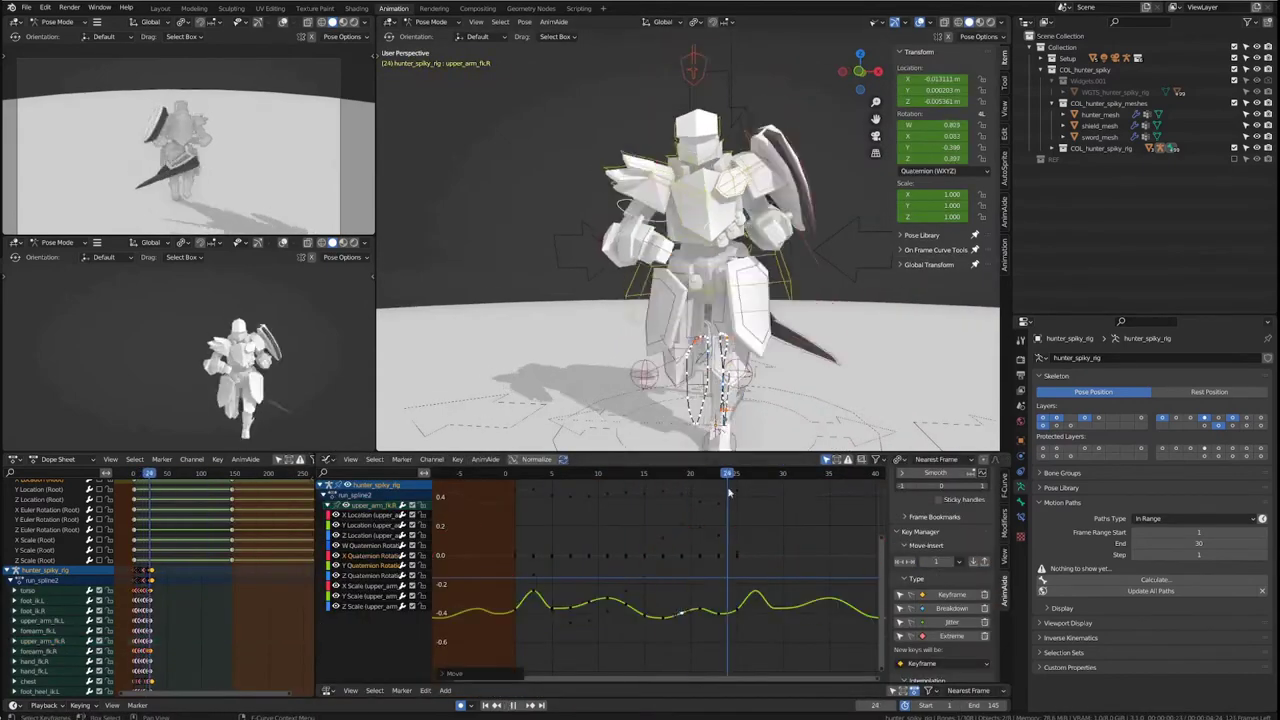
- Step through the run cycle from frame 18 to frame 17, zoomed on the current frame
{"action": "left_click_drag", "start_coordinate": [513, 478], "coordinate": [690, 476]}
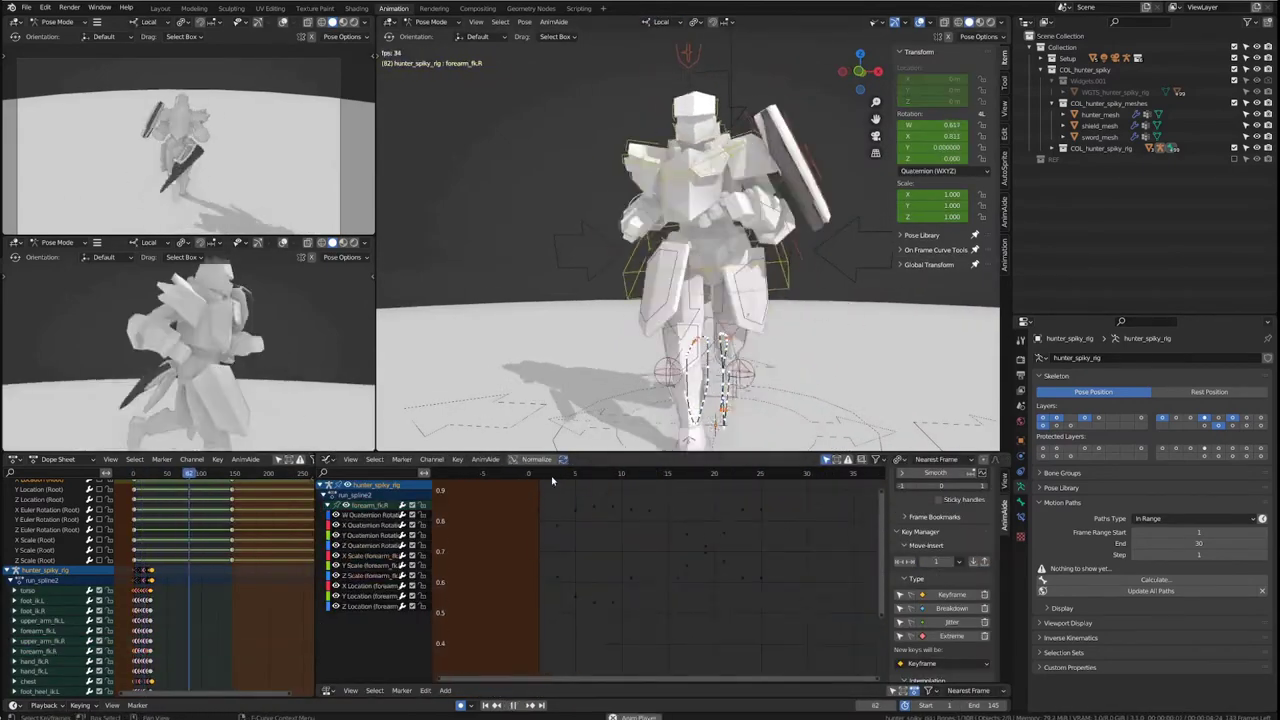
{"action": "key", "text": "Left"}
{"action": "key", "text": "KP_Decimal"}
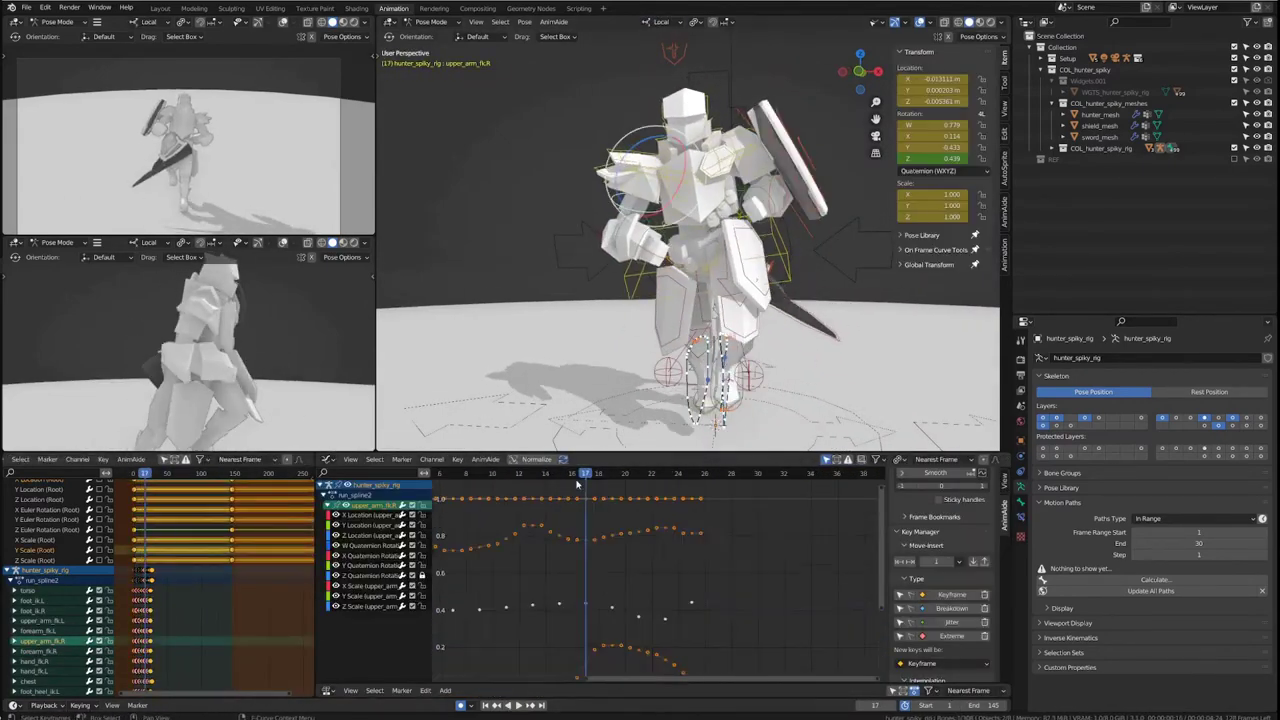